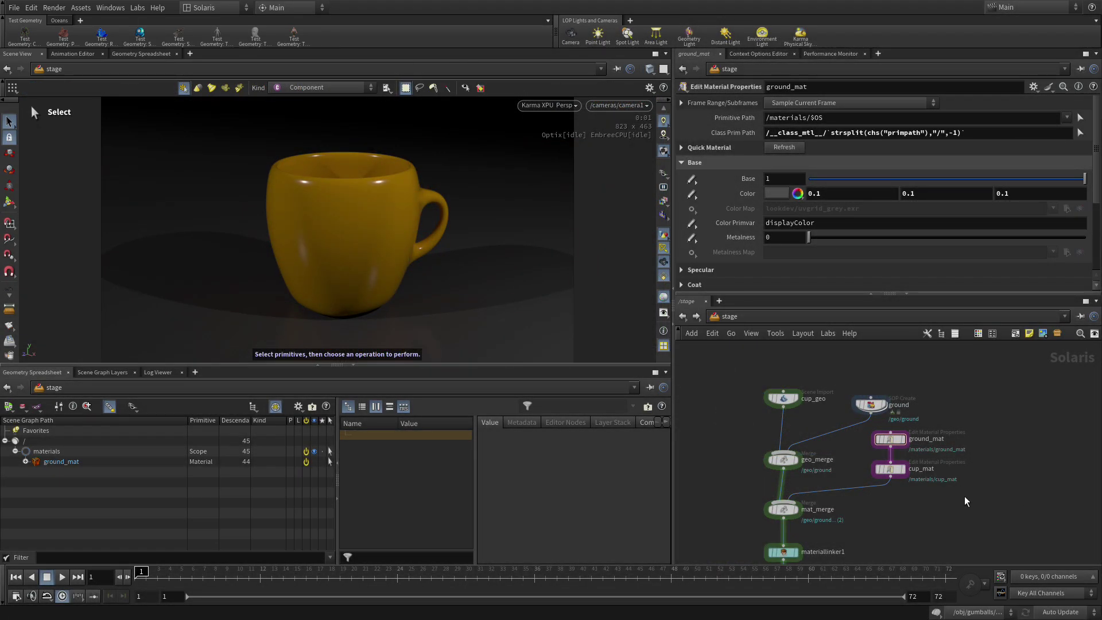
Set the base color of the ground_mat material to white (1, 1, 1).
scroll(970, 494, up, 5)
scroll(847, 490, up, 3)
mouse_move(740, 439)
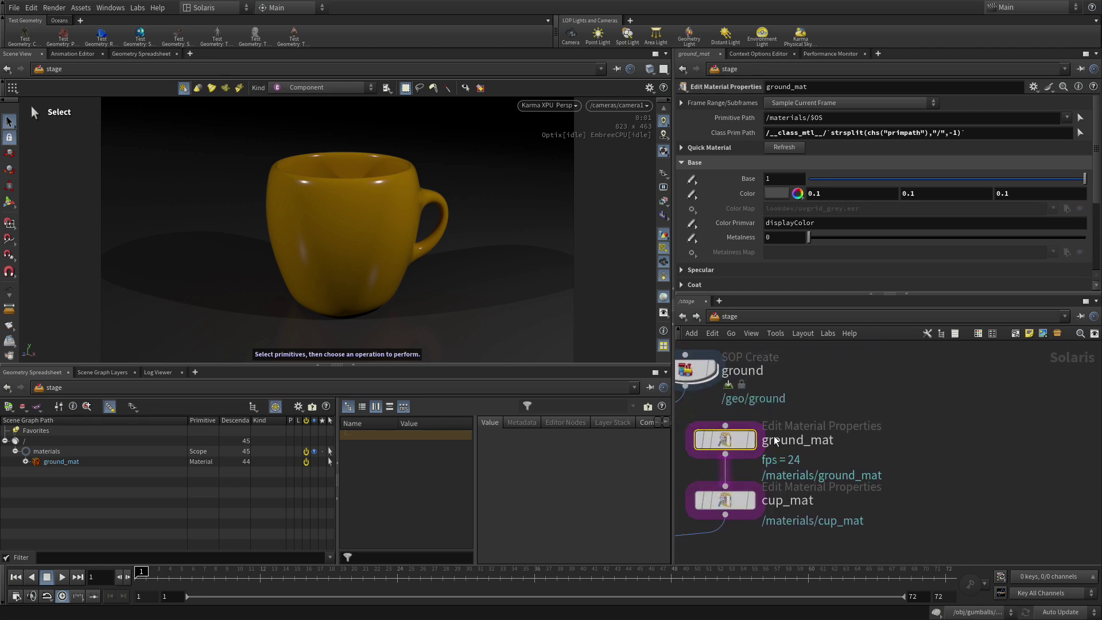
click(772, 192)
click(1002, 145)
click(1011, 51)
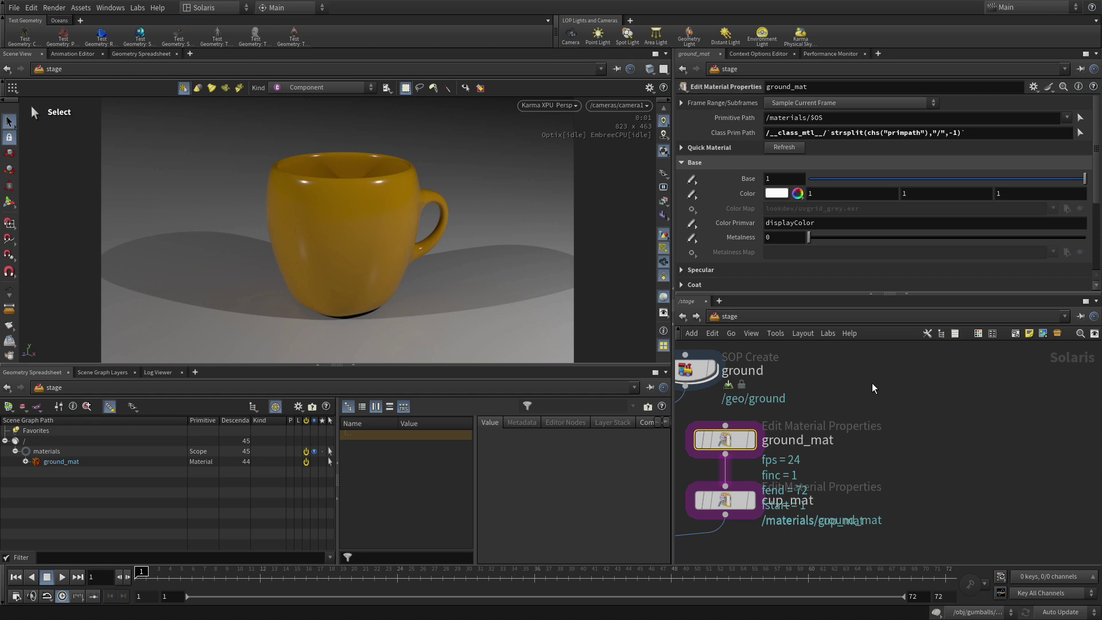
Enable ground_mat's base Color Map with Set or Create, generate its COP texture network and place that network node clear of the material nodes.
click(692, 208)
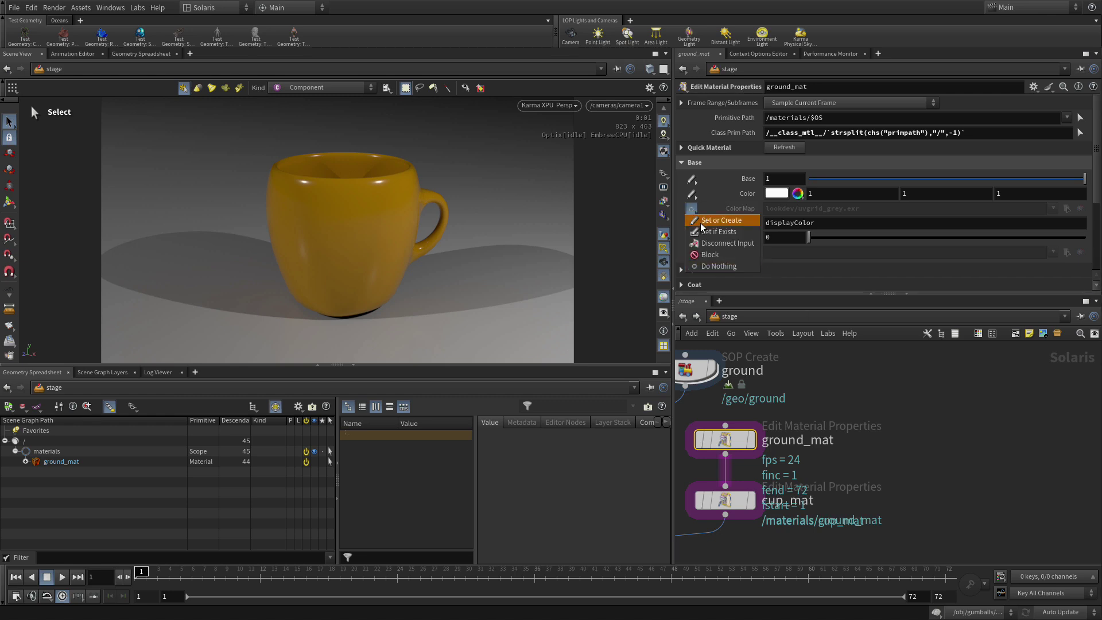
click(701, 223)
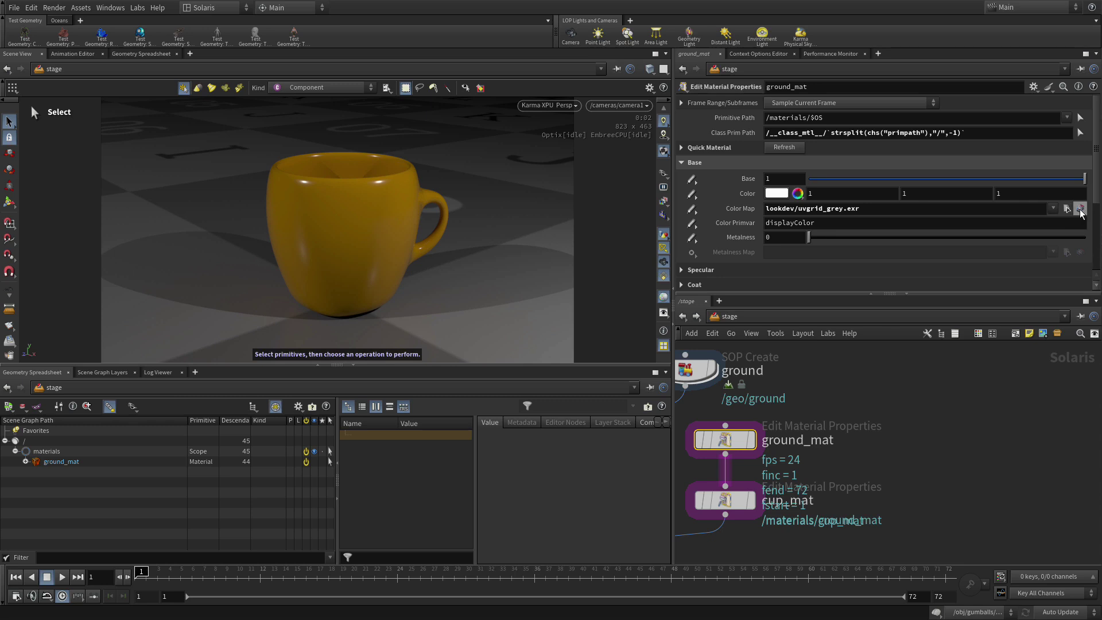
click(1079, 209)
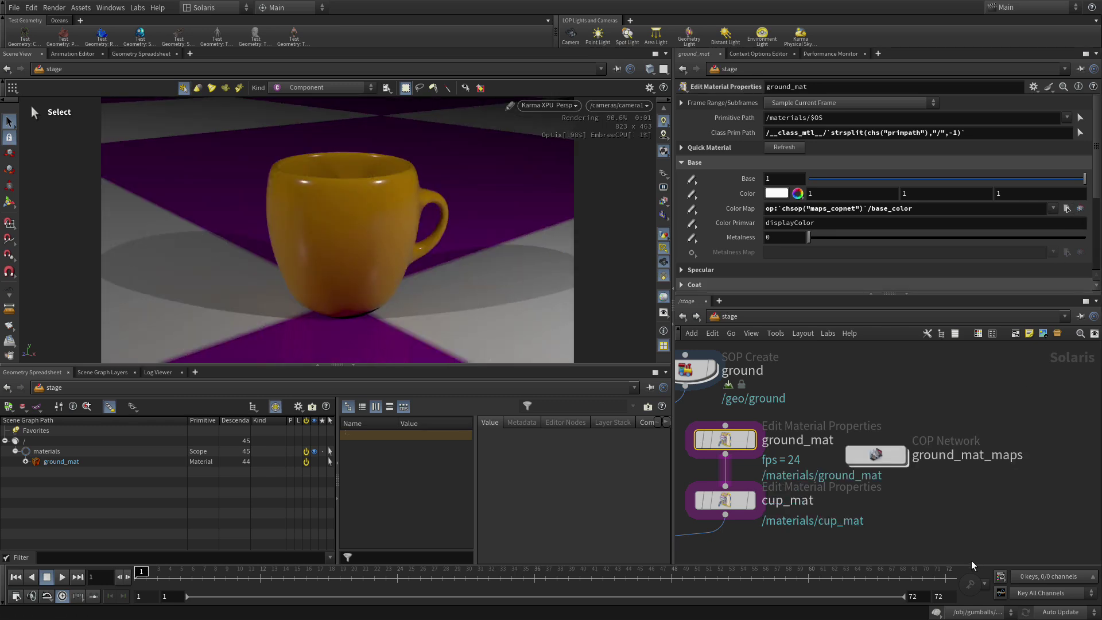
drag(883, 460, 941, 453)
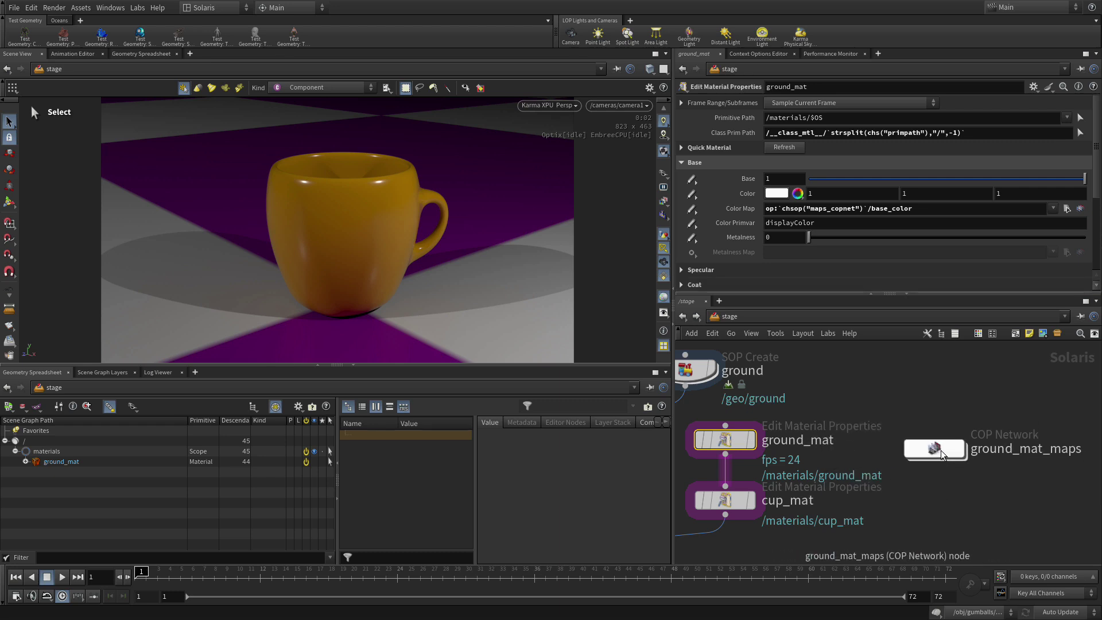
mouse_move(937, 454)
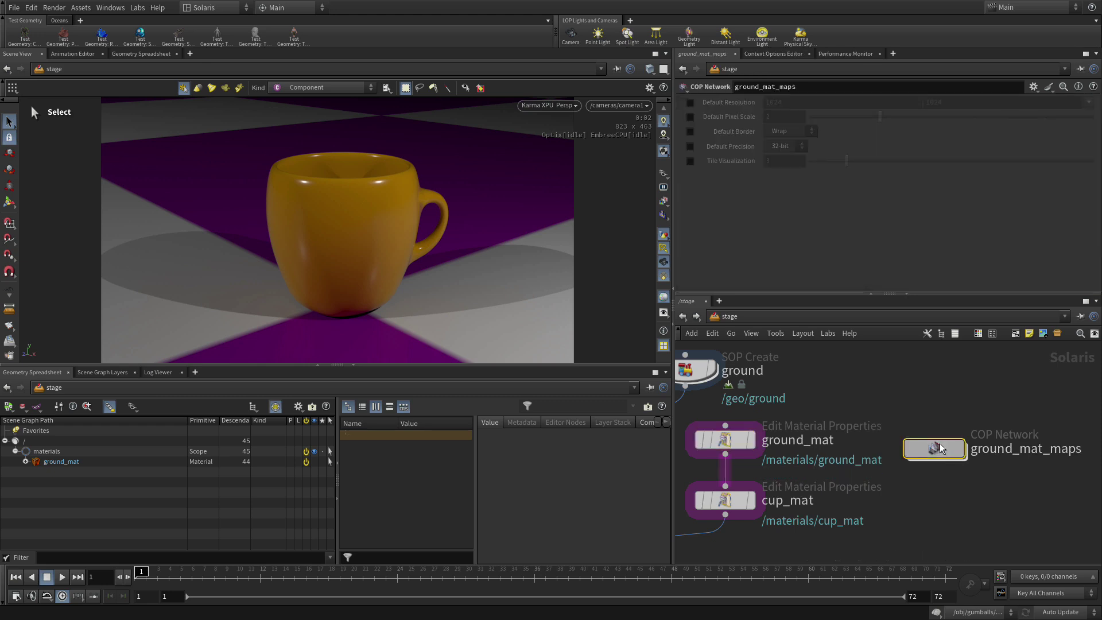
Enter the ground_mat_maps network and split the viewport side by side, with a Composite View framing the whole base_color texture.
double_click(938, 445)
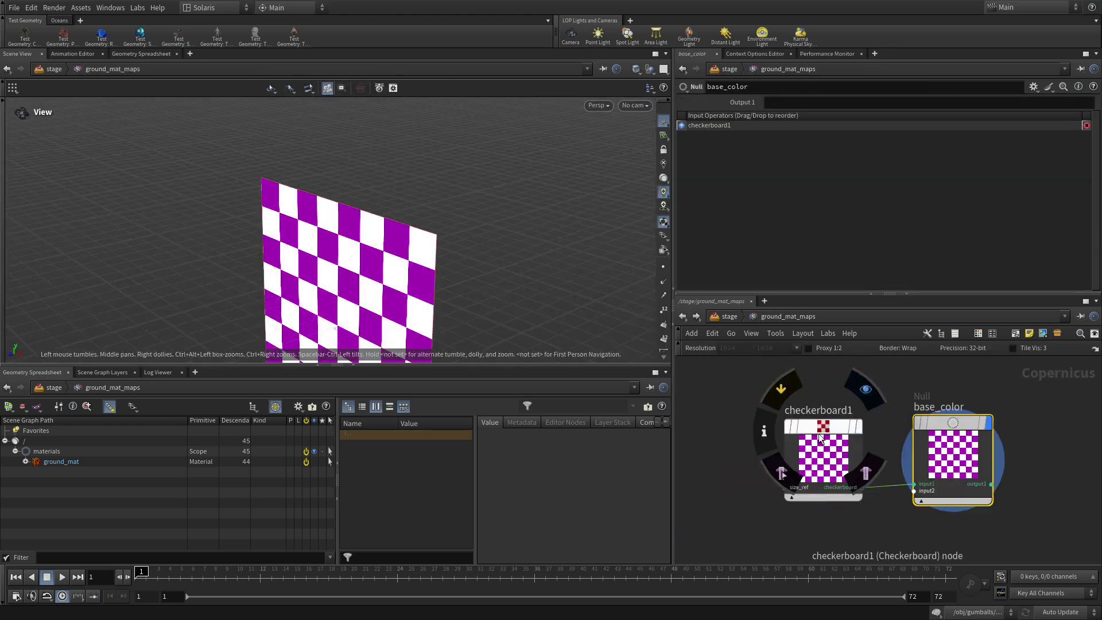
click(665, 53)
mouse_move(669, 66)
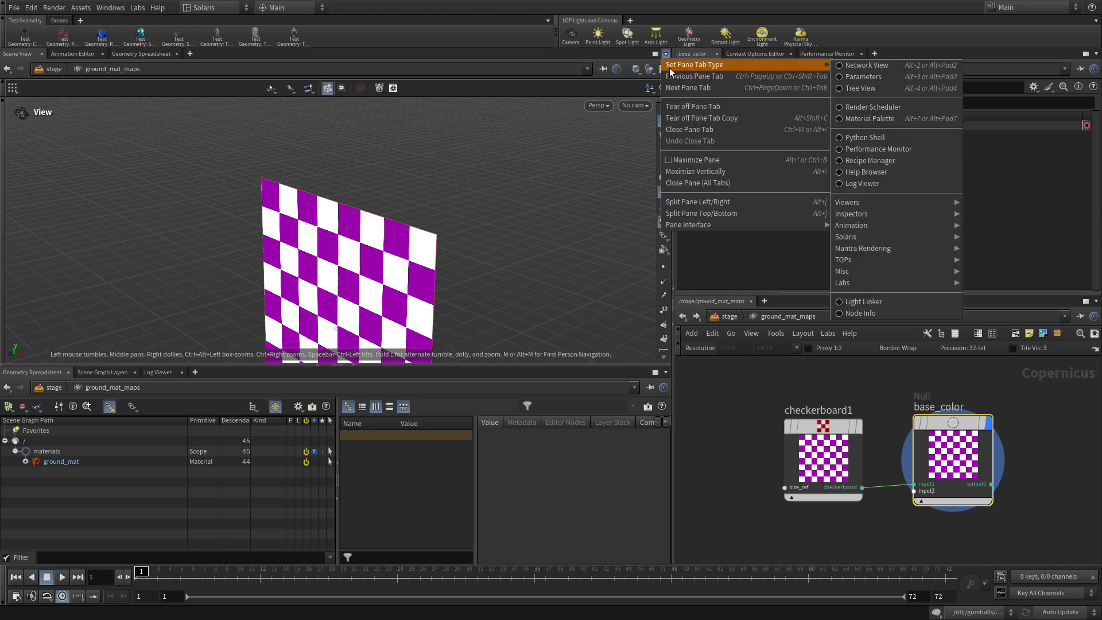
click(690, 205)
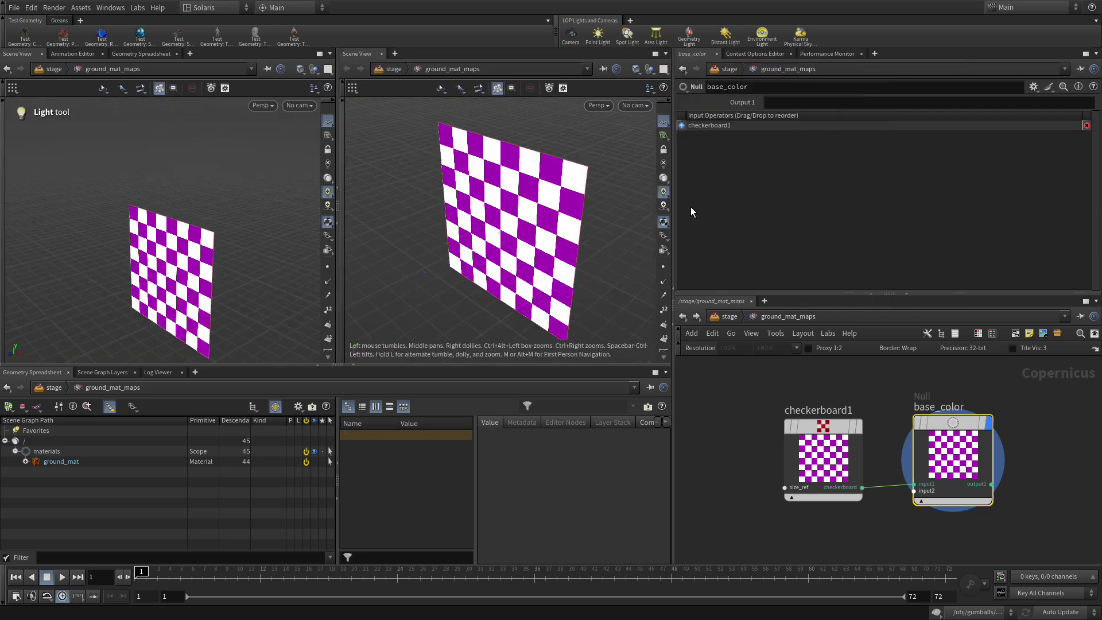
right_click(356, 55)
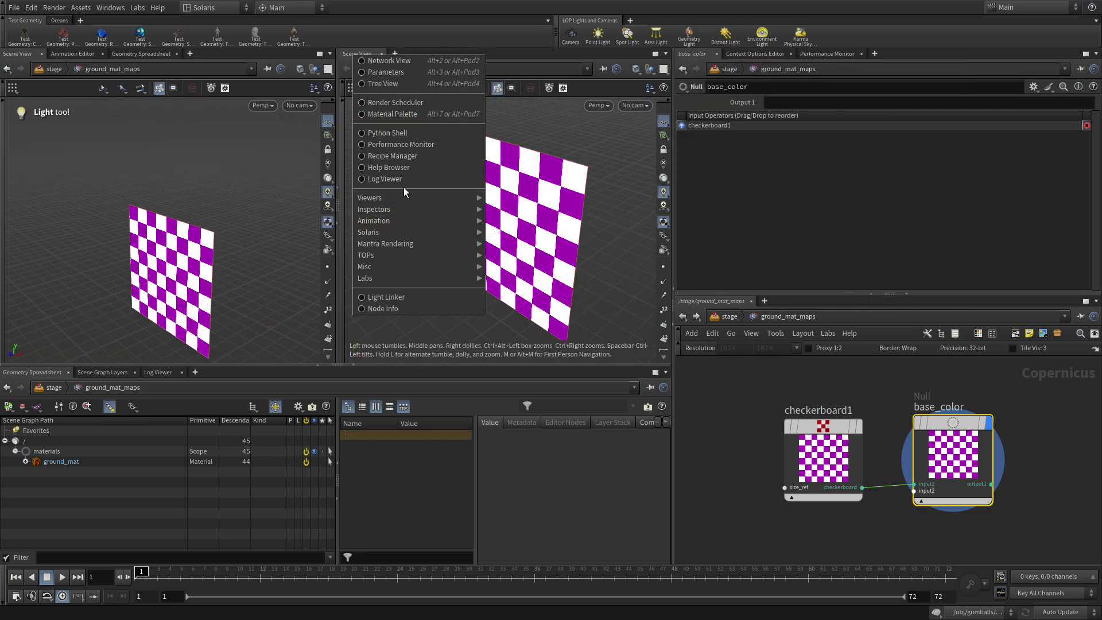
mouse_move(399, 202)
click(560, 211)
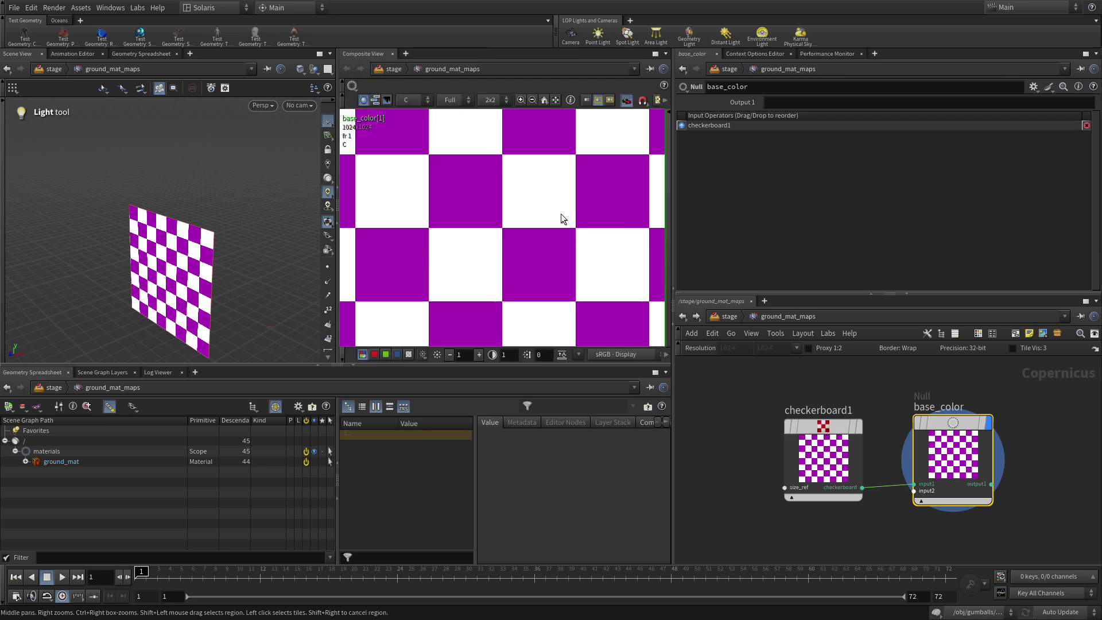
scroll(552, 225, down, 5)
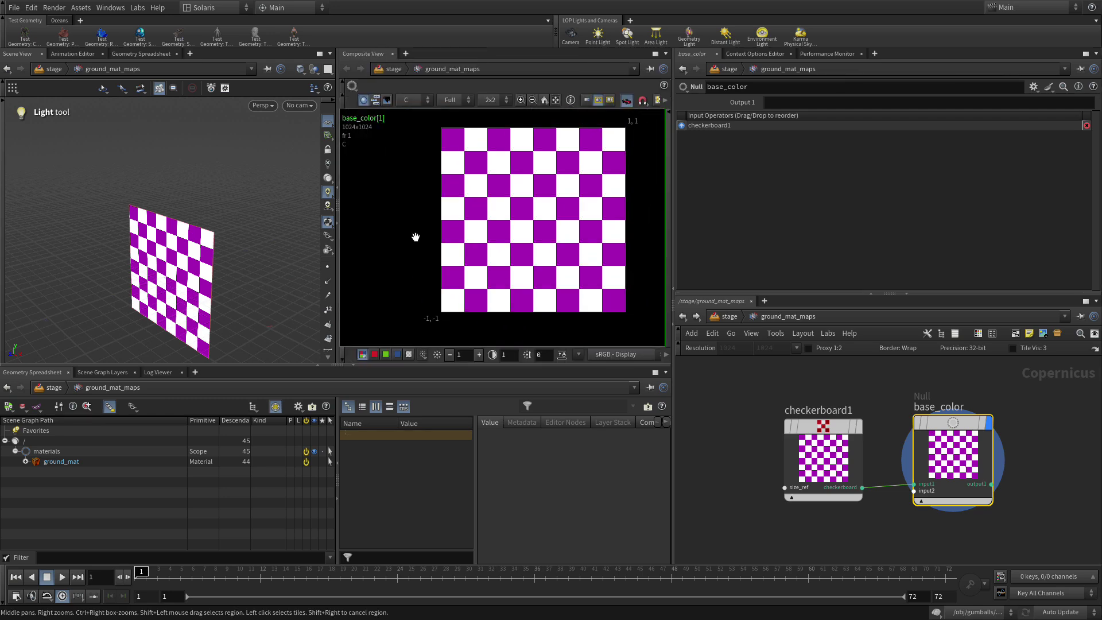
middle_drag(565, 235, 536, 251)
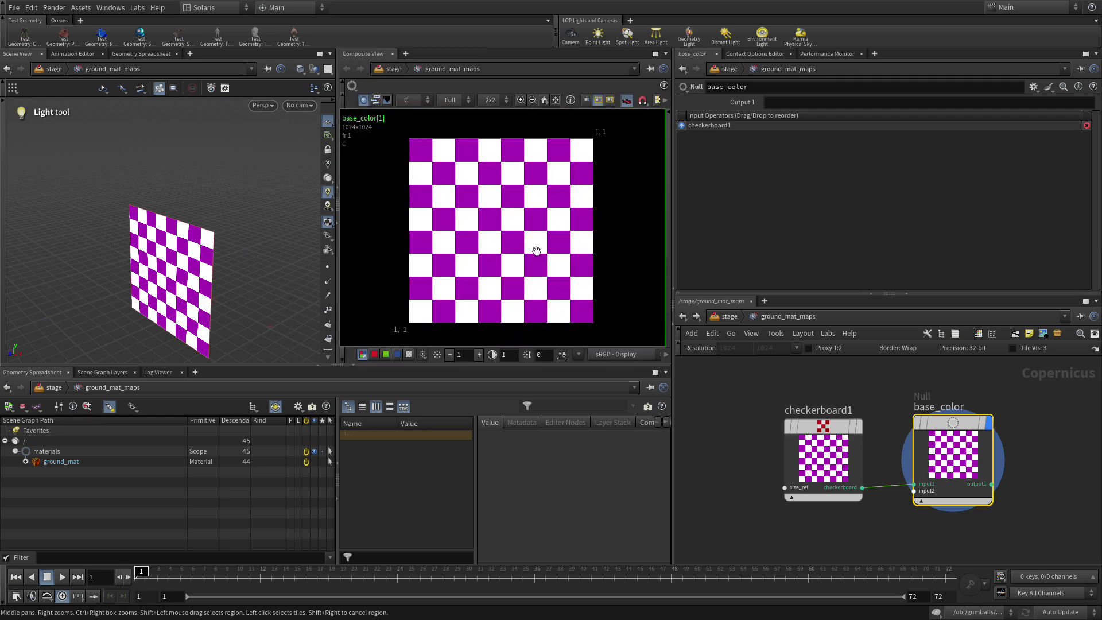
Pin the 3D scene view to the stage-level render and return the network editor to ground_mat_maps.
click(729, 316)
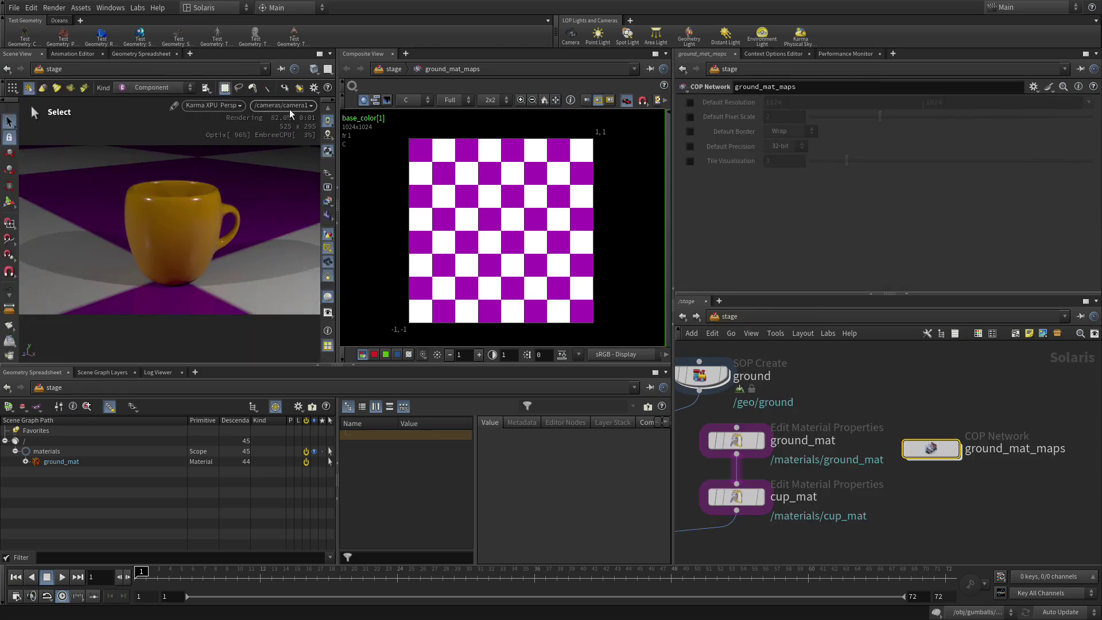
click(280, 69)
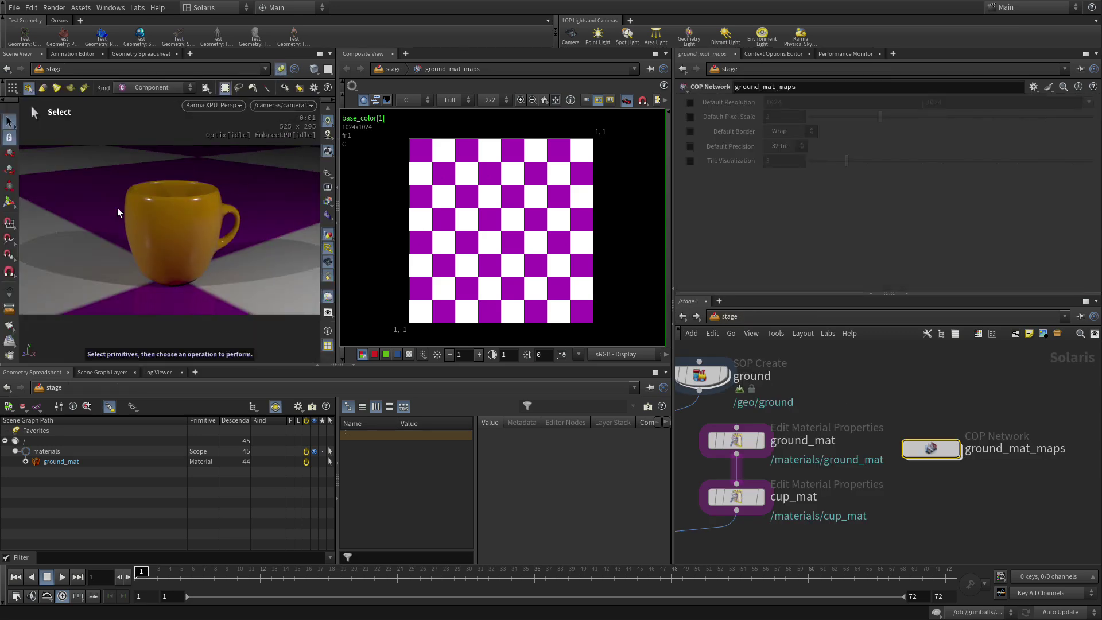
double_click(926, 447)
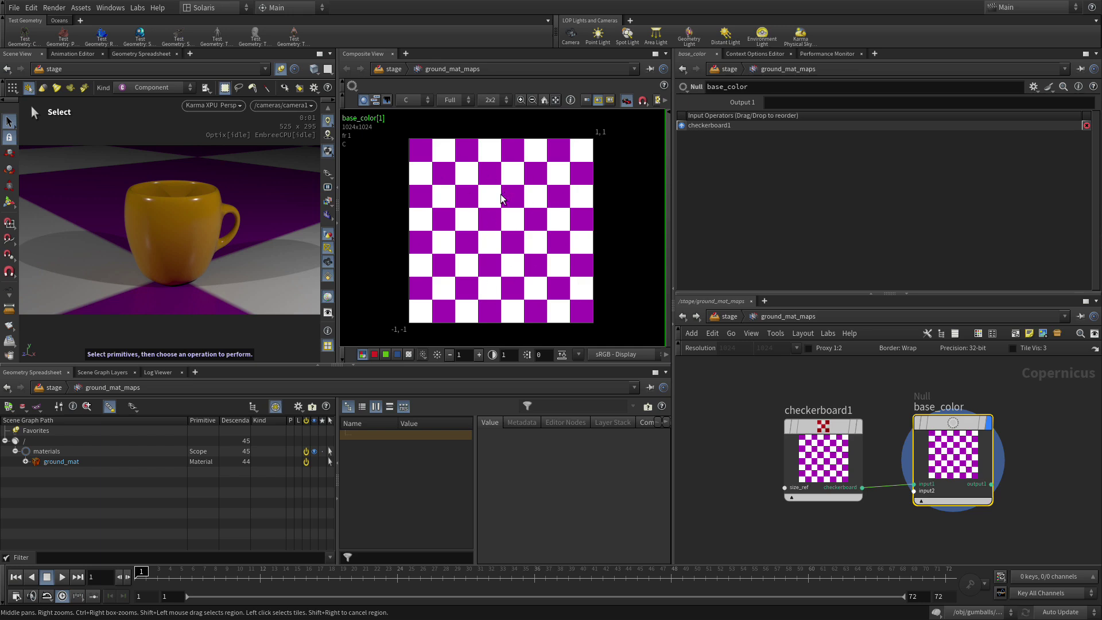
Set the checkerboard's Odd Color to dark red (0.5, 0, 0).
click(827, 428)
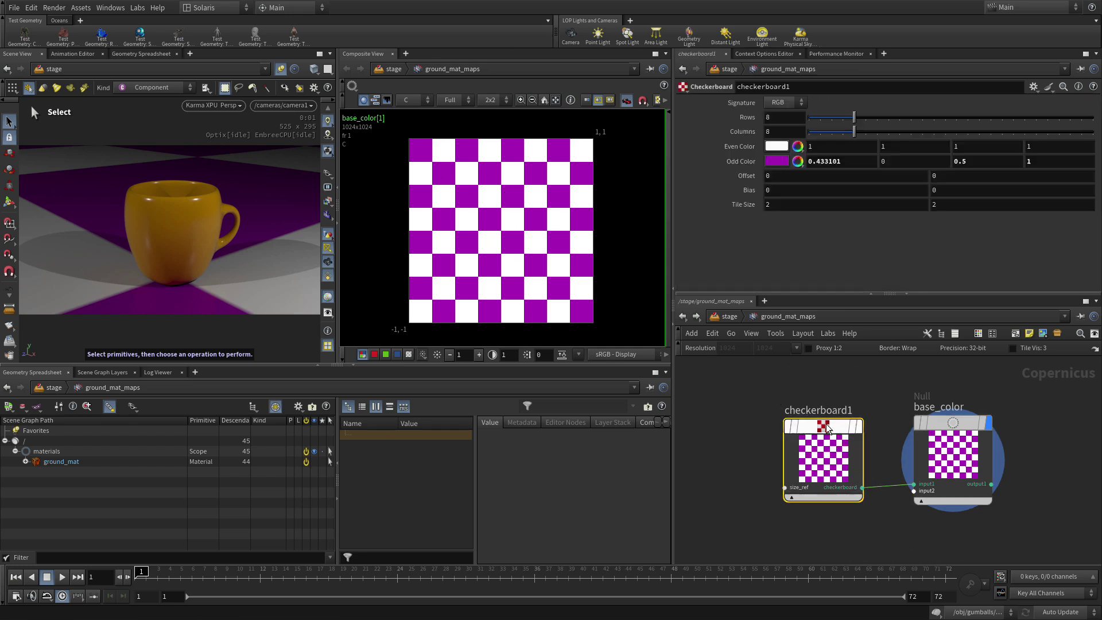
click(777, 163)
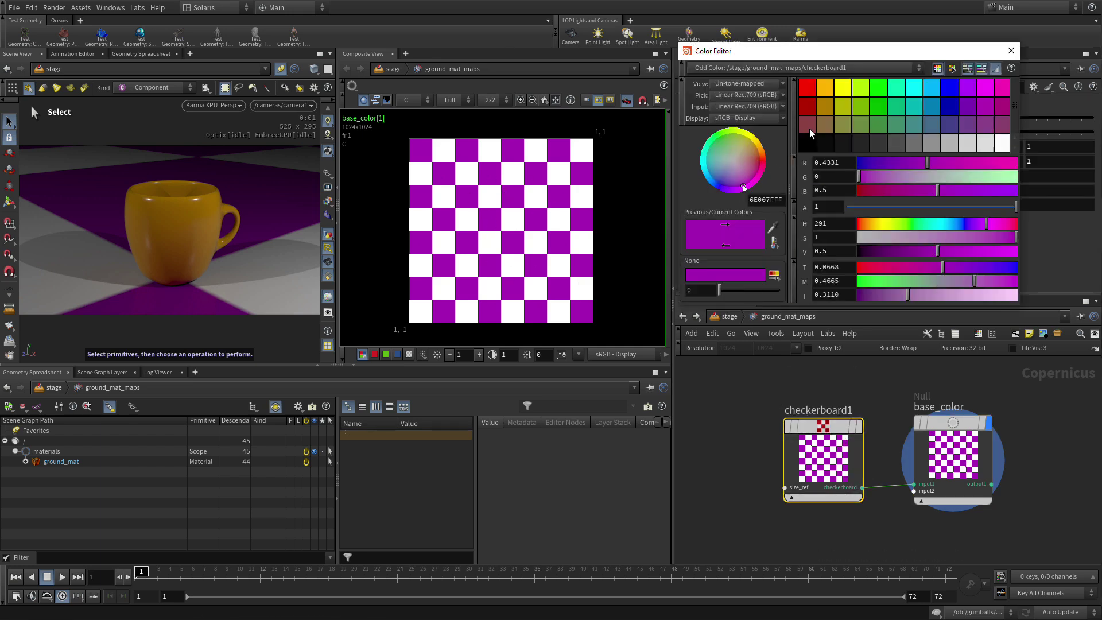
click(807, 106)
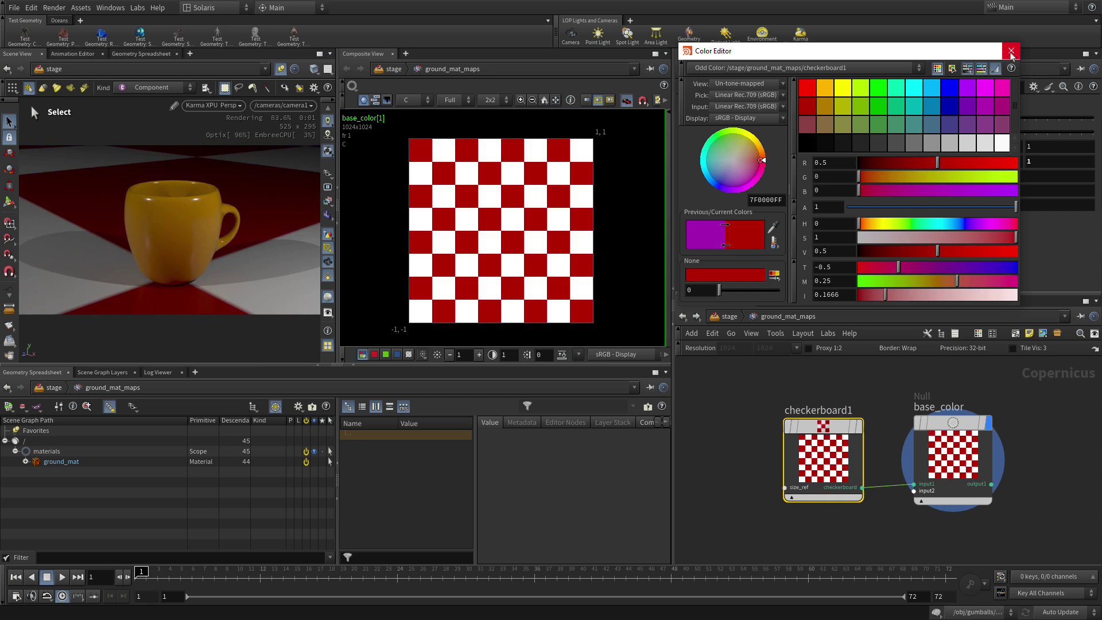
click(1010, 51)
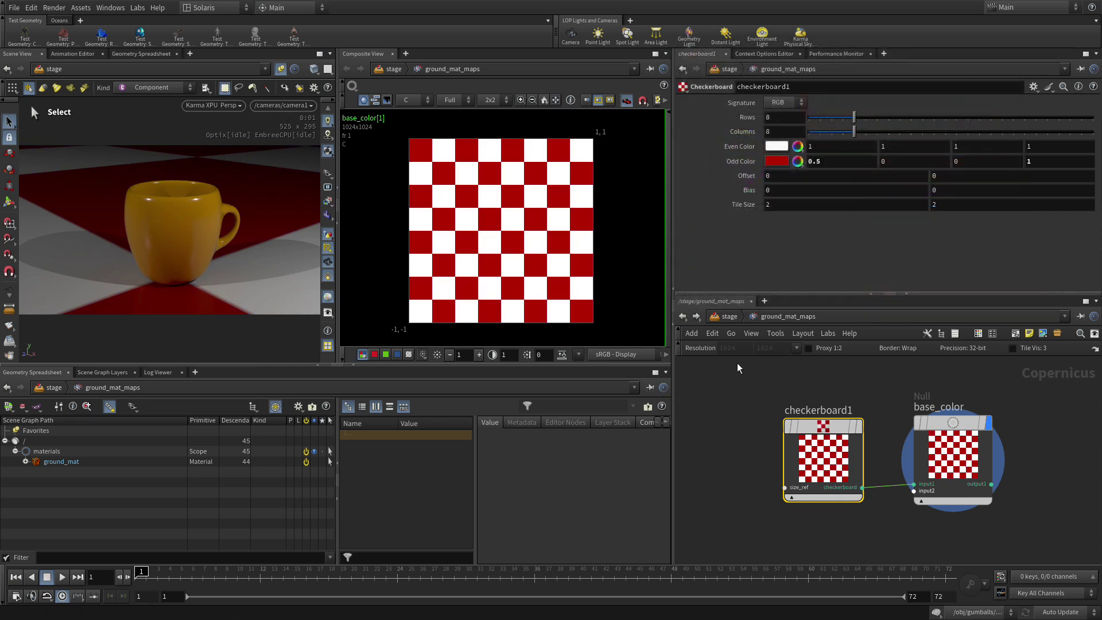
Return to the stage network and set the UV Scale in ground_mat's Maps settings to 5 by 5.
click(726, 316)
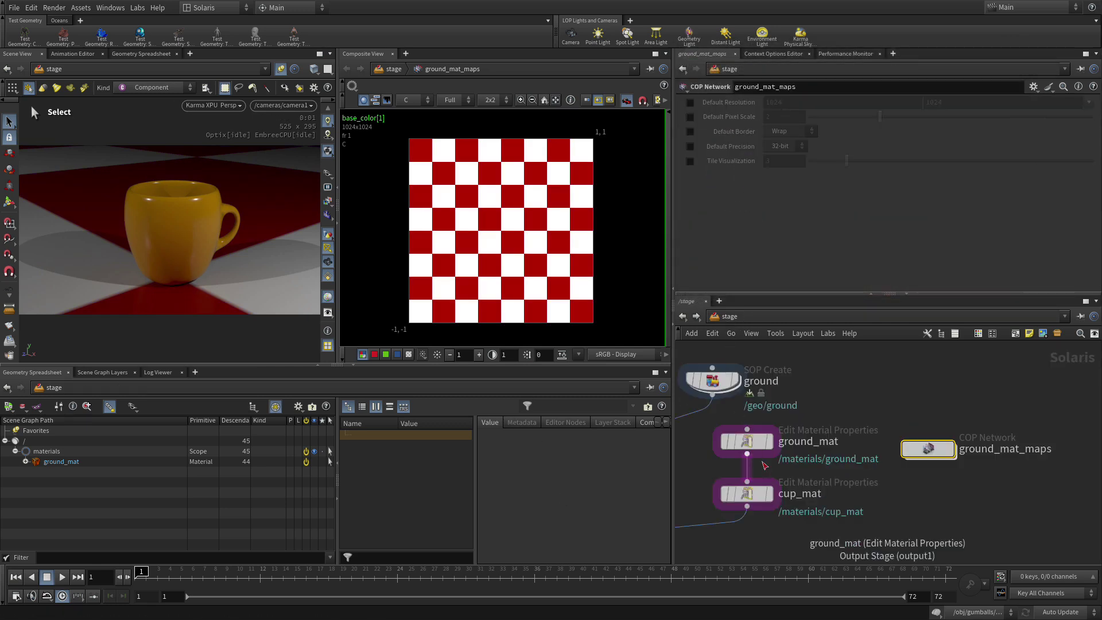
click(745, 441)
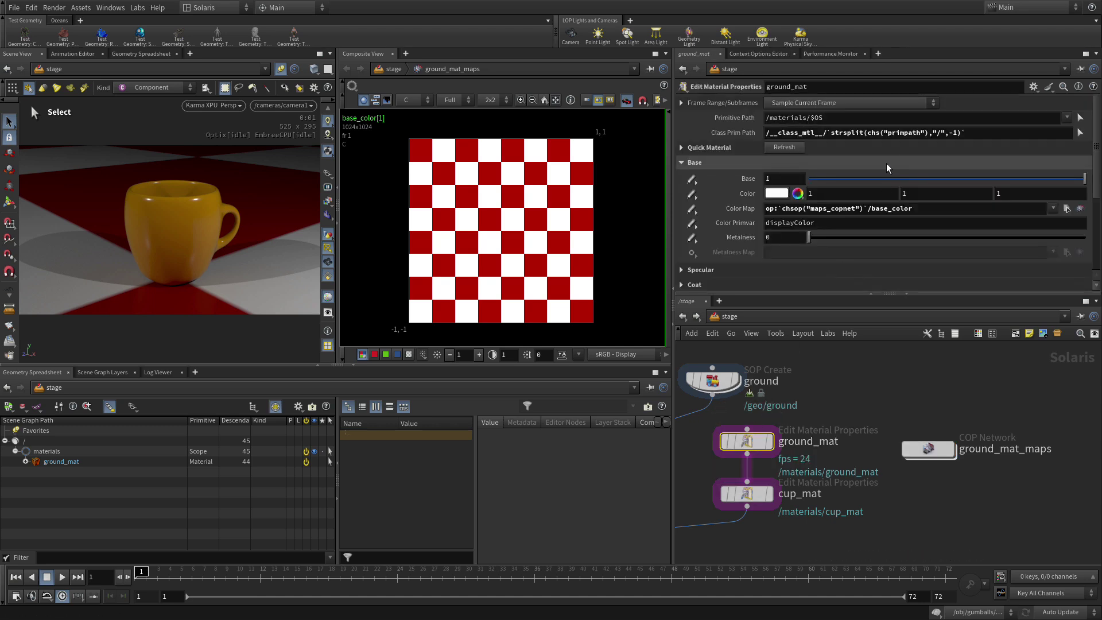
scroll(849, 206, down, 4)
scroll(848, 206, down, 3)
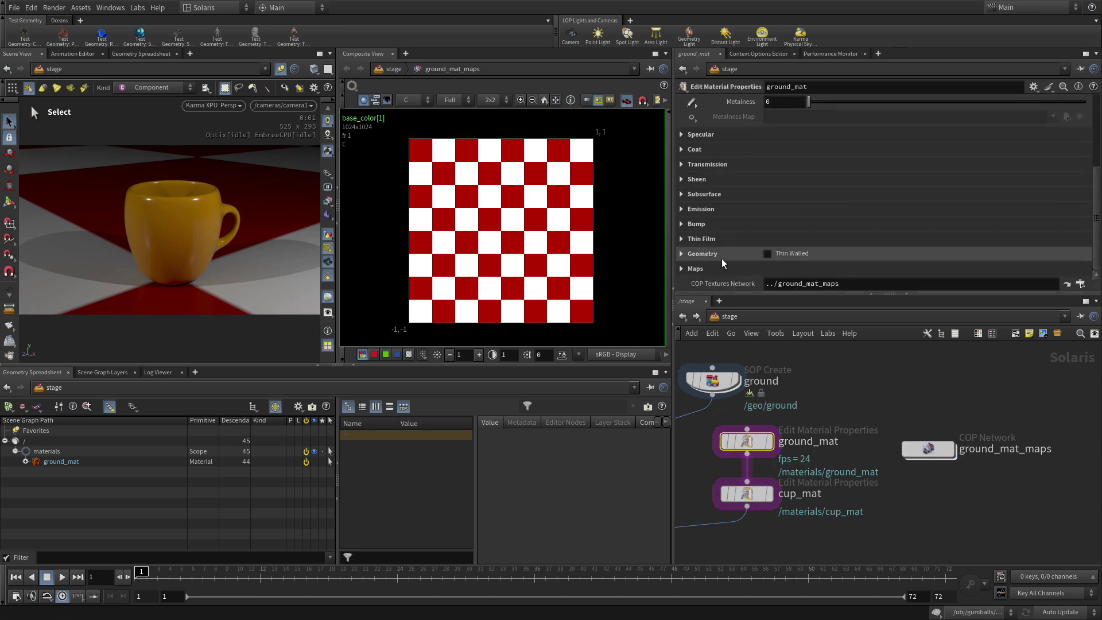
click(680, 268)
scroll(733, 249, down, 5)
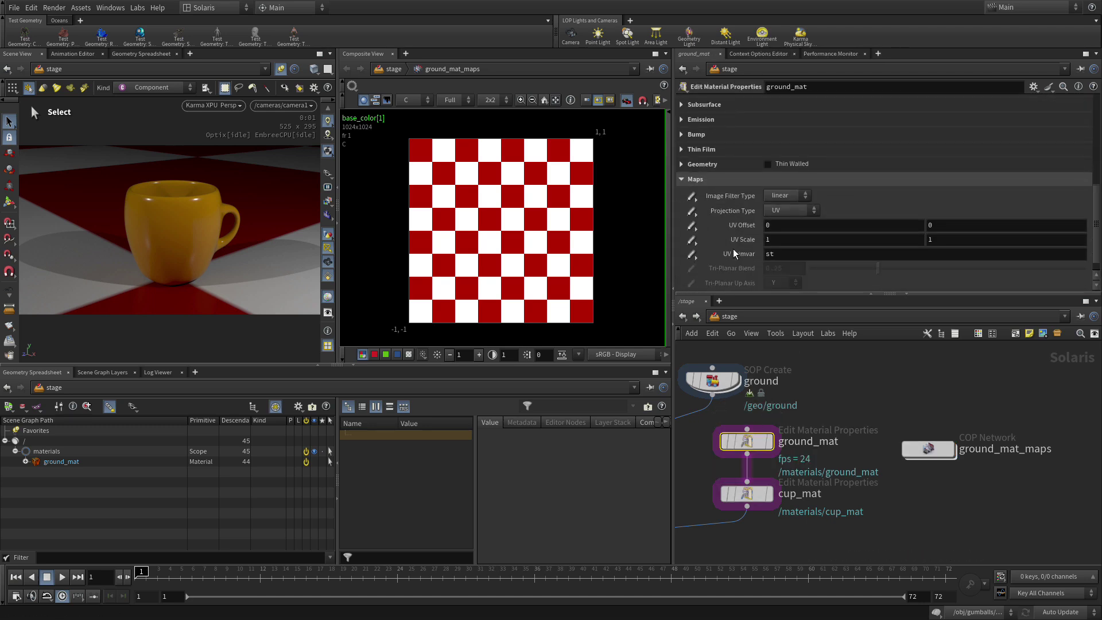
click(766, 240)
double_click(766, 240)
text(5)
key(Tab)
text(5)
key(Tab)
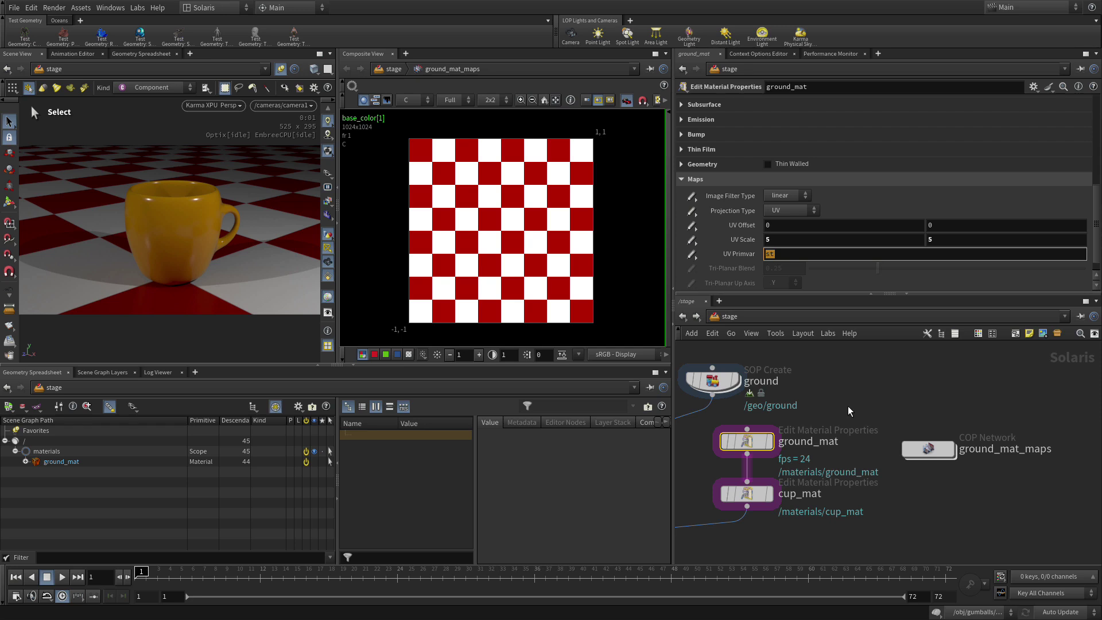
In the ground_mat_maps network, replace the checkerboard node with a Tile Pattern node whose tiles output feeds base_color.
double_click(933, 448)
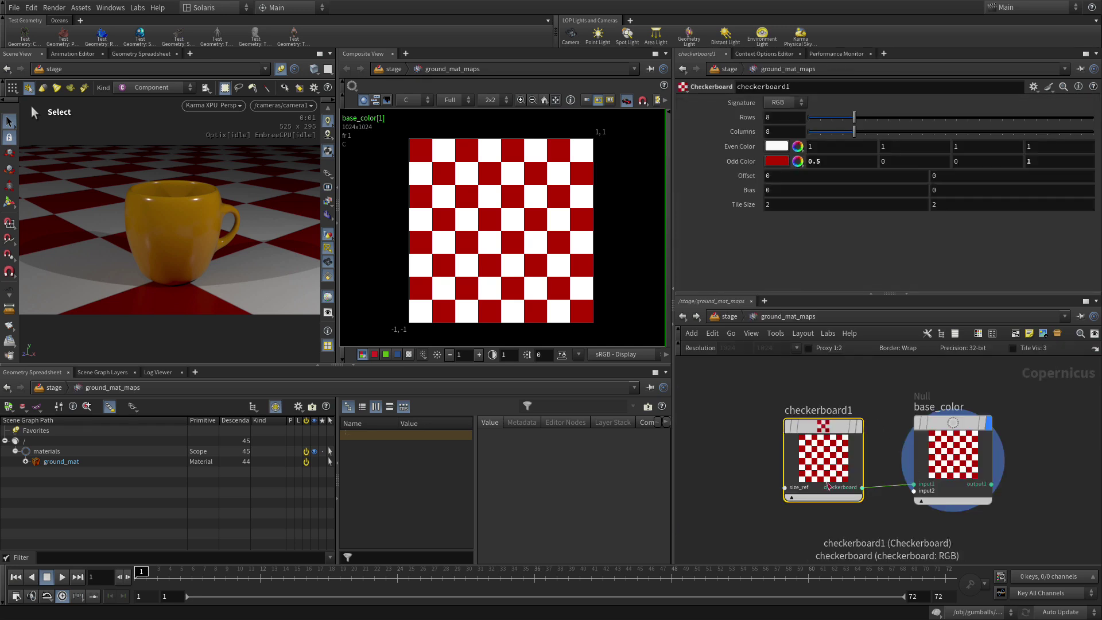
key(Delete)
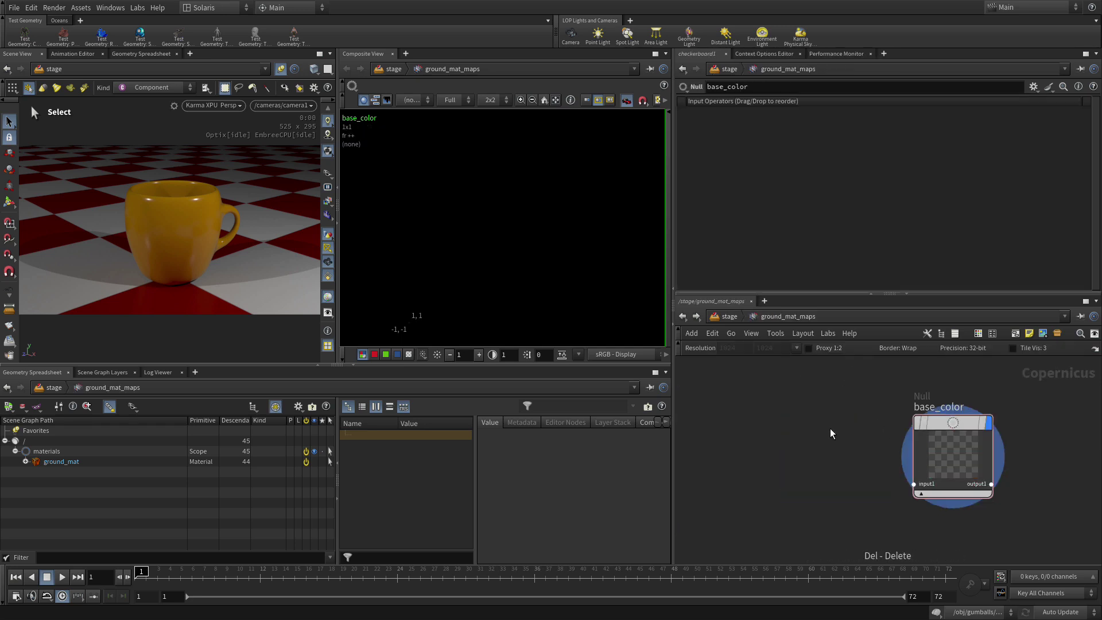
key(Tab)
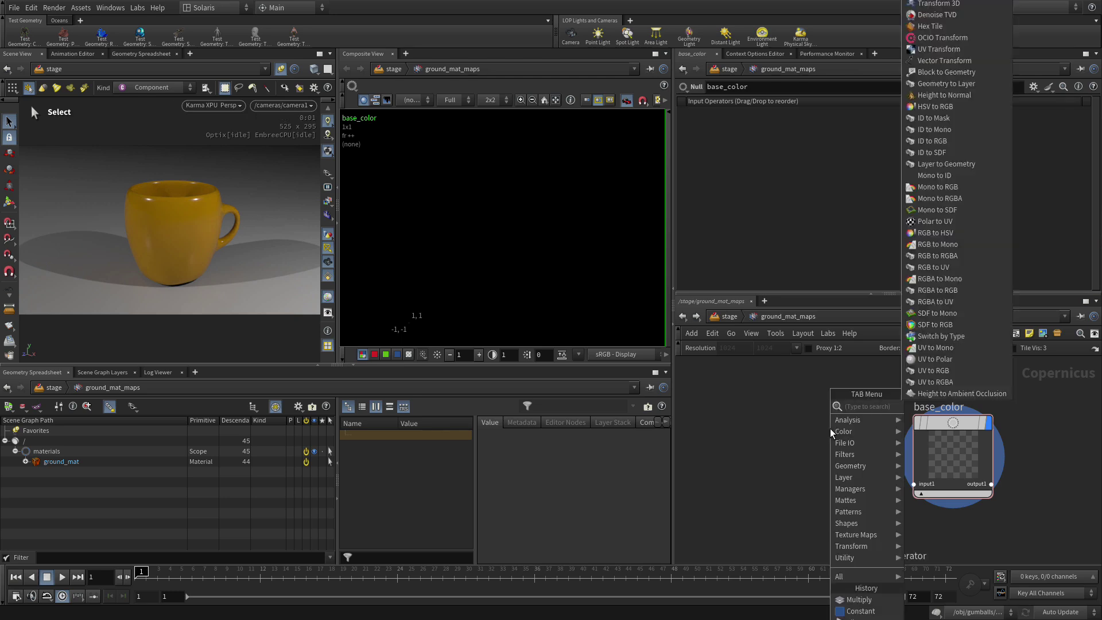
key(Return)
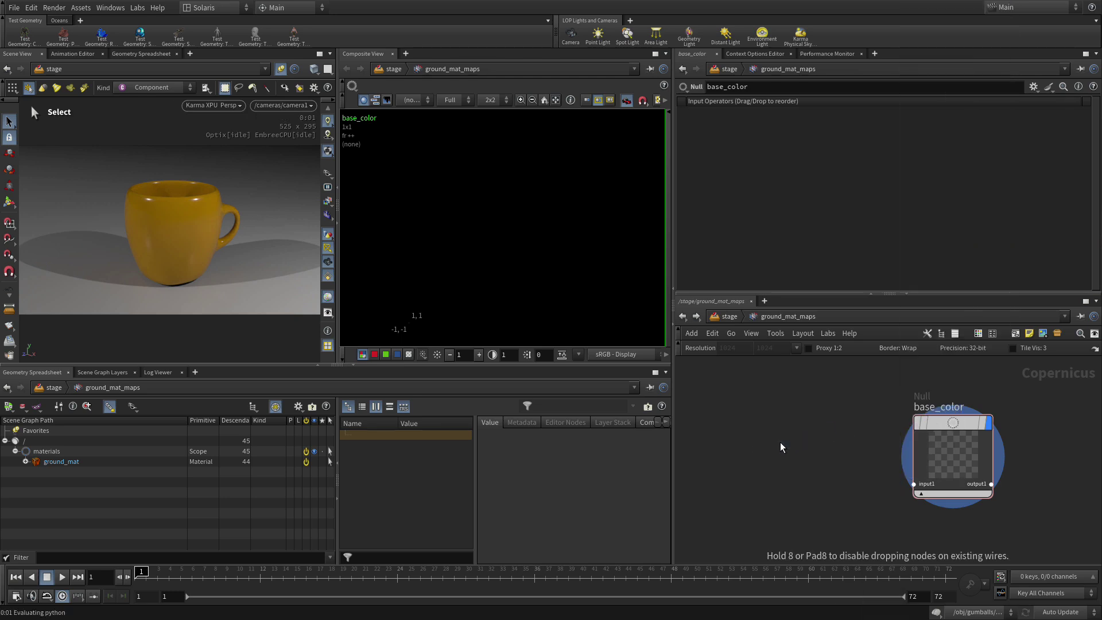
click(780, 442)
click(818, 503)
click(914, 484)
Move the Tile Pattern node further from base_color and set its Pattern Type to Windmill.
drag(786, 448, 767, 427)
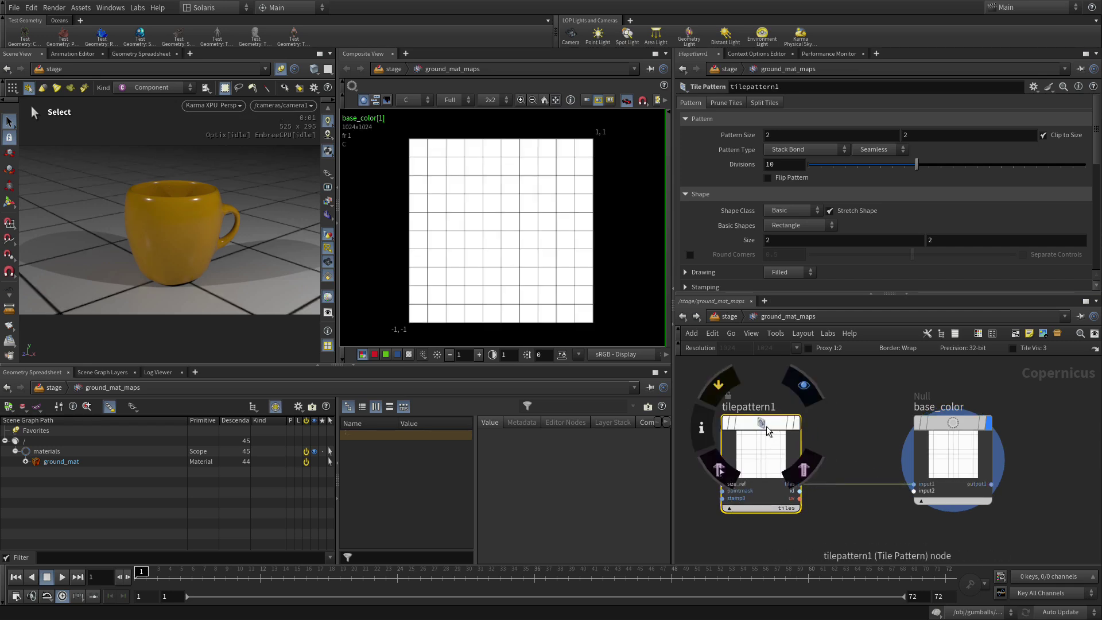
click(805, 152)
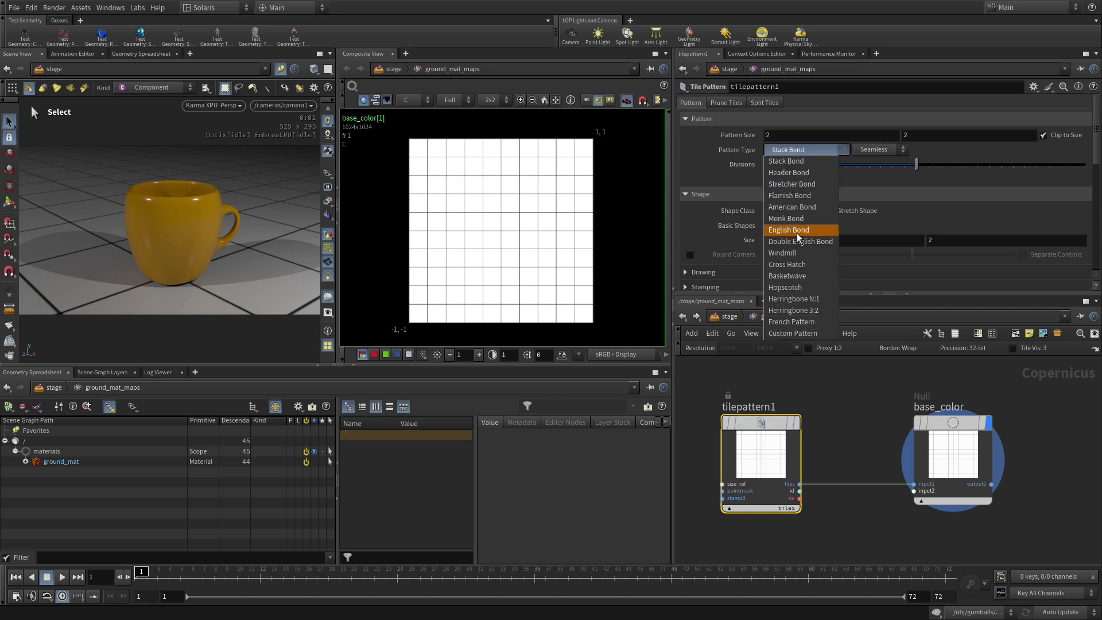
click(790, 250)
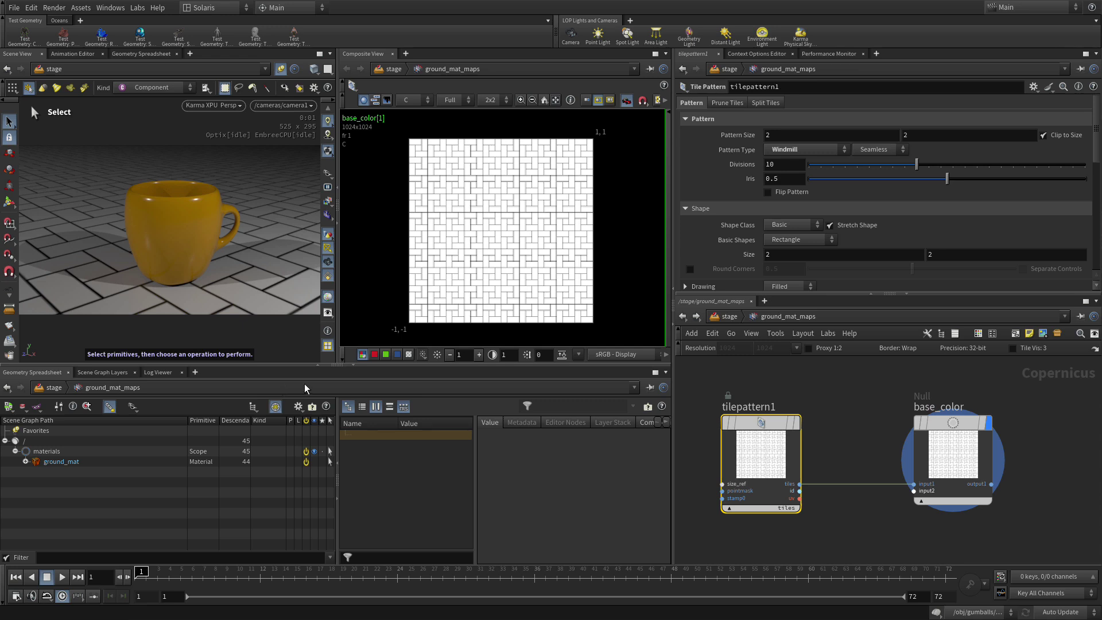
Add a Constant node below the Tile Pattern node in the ground_mat_maps network.
mouse_move(880, 482)
middle_down()
mouse_move(844, 423)
mouse_move(861, 489)
middle_up()
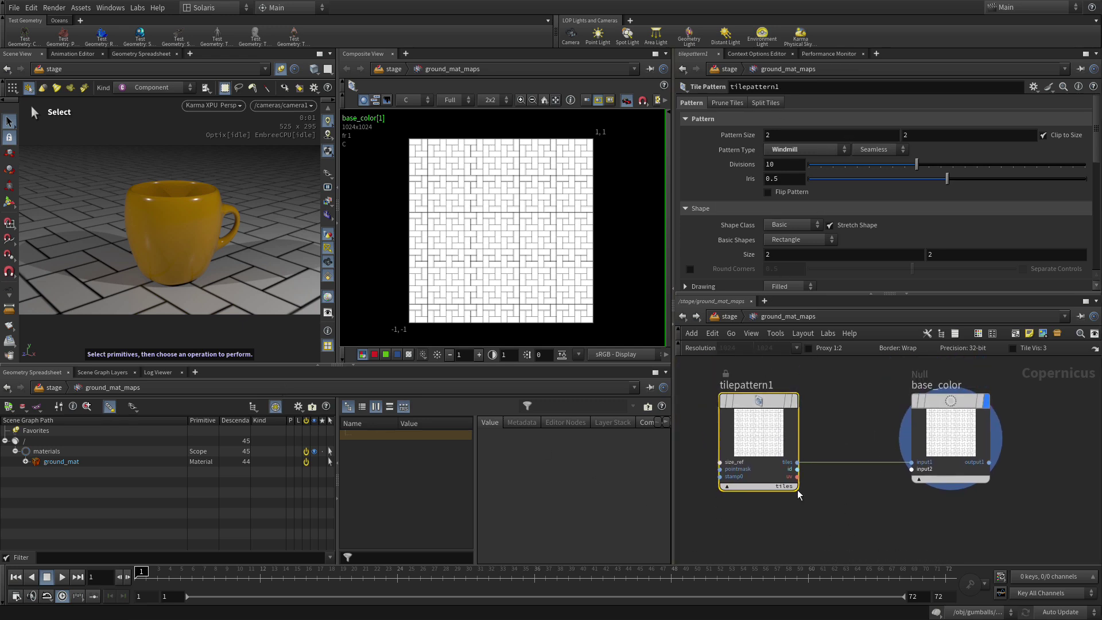
middle_drag(824, 509, 793, 436)
key(Tab)
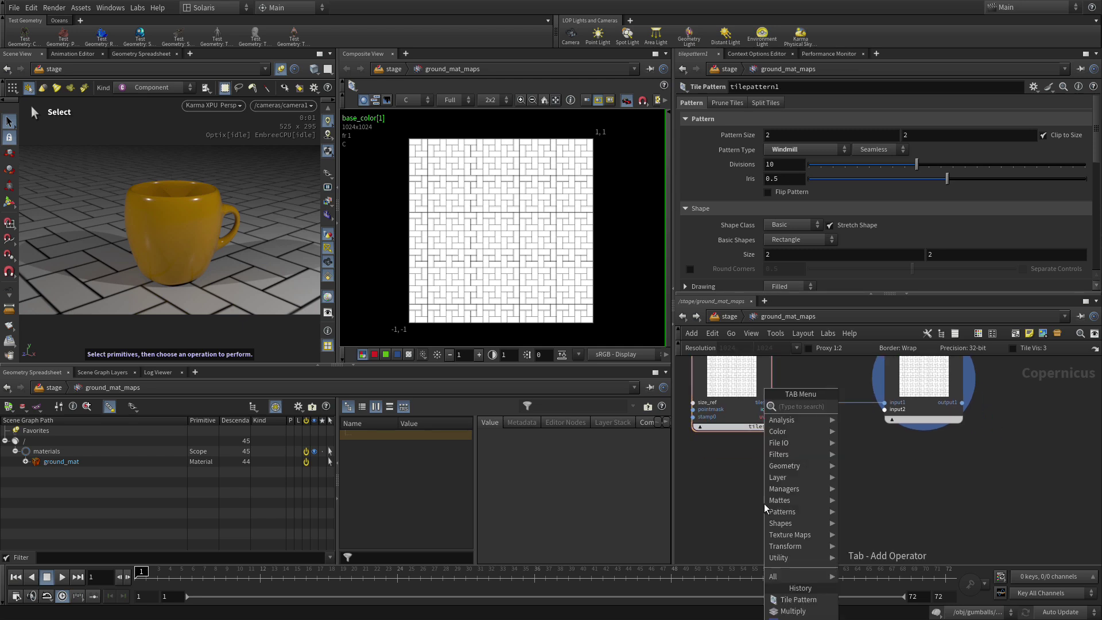
mouse_move(765, 508)
click(872, 403)
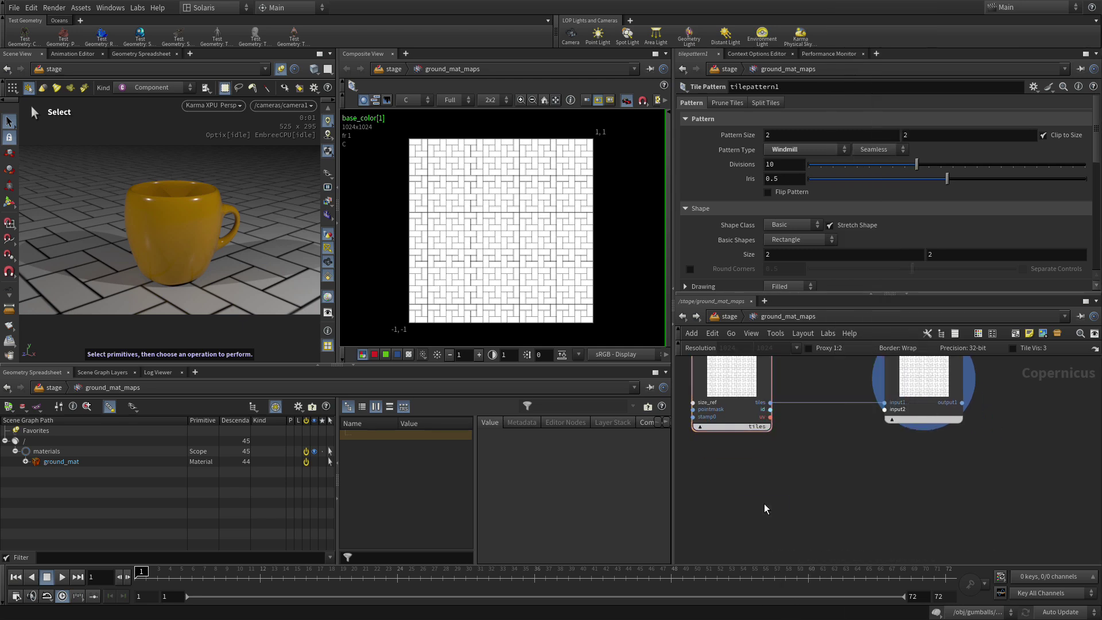
click(729, 502)
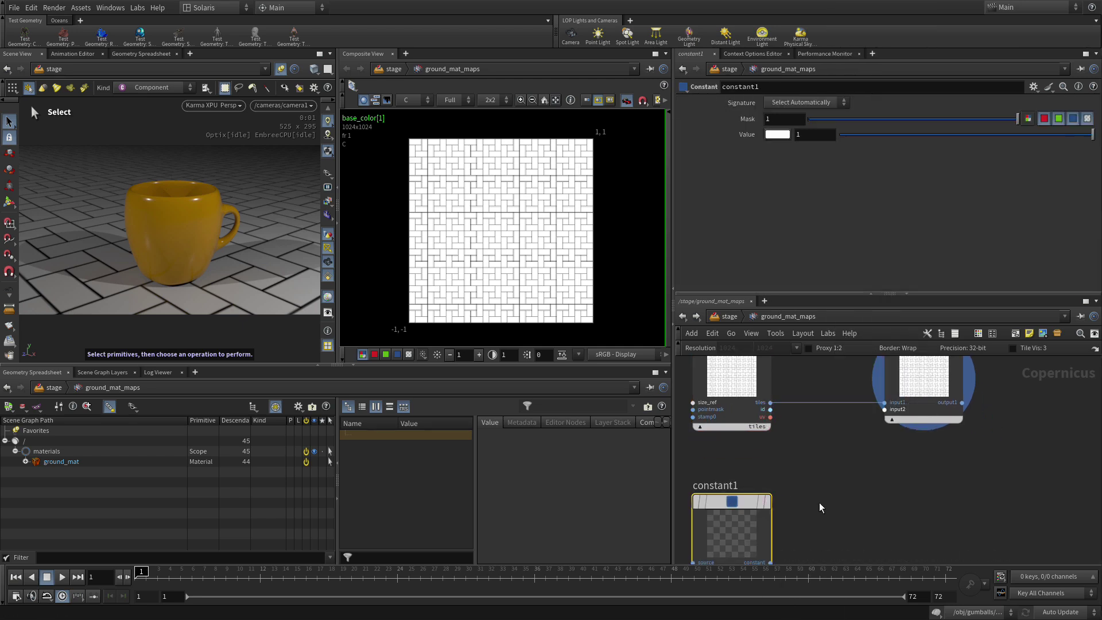
Insert a Multiply blend node between the Tile Pattern and base_color, and wire the Constant node into its fg input.
key(Tab)
mouse_move(818, 503)
key(Return)
click(845, 504)
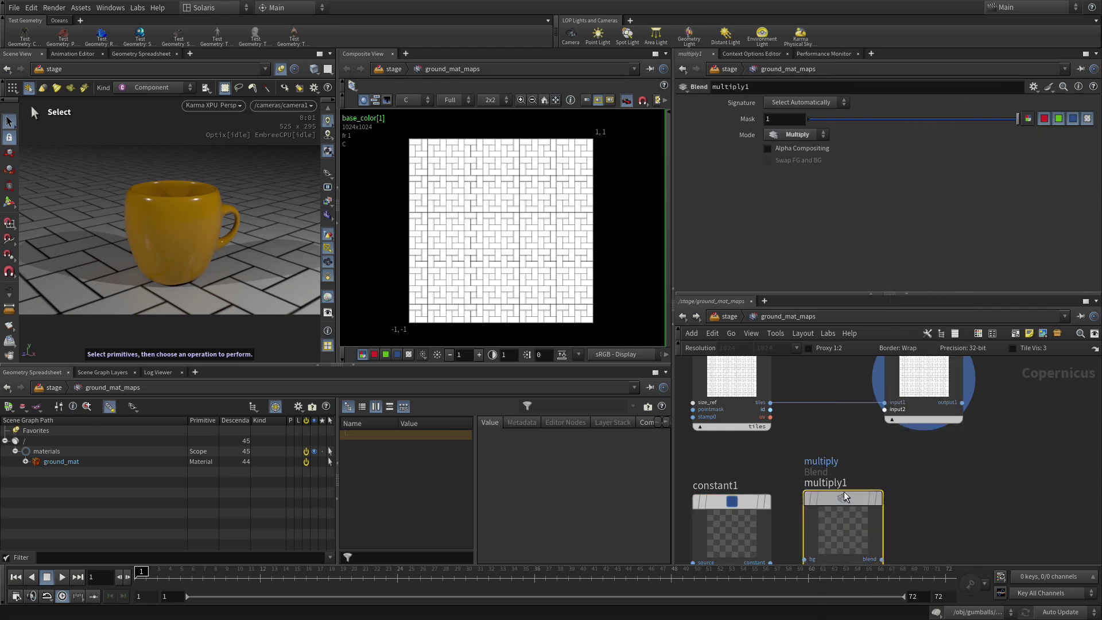
drag(838, 494, 823, 402)
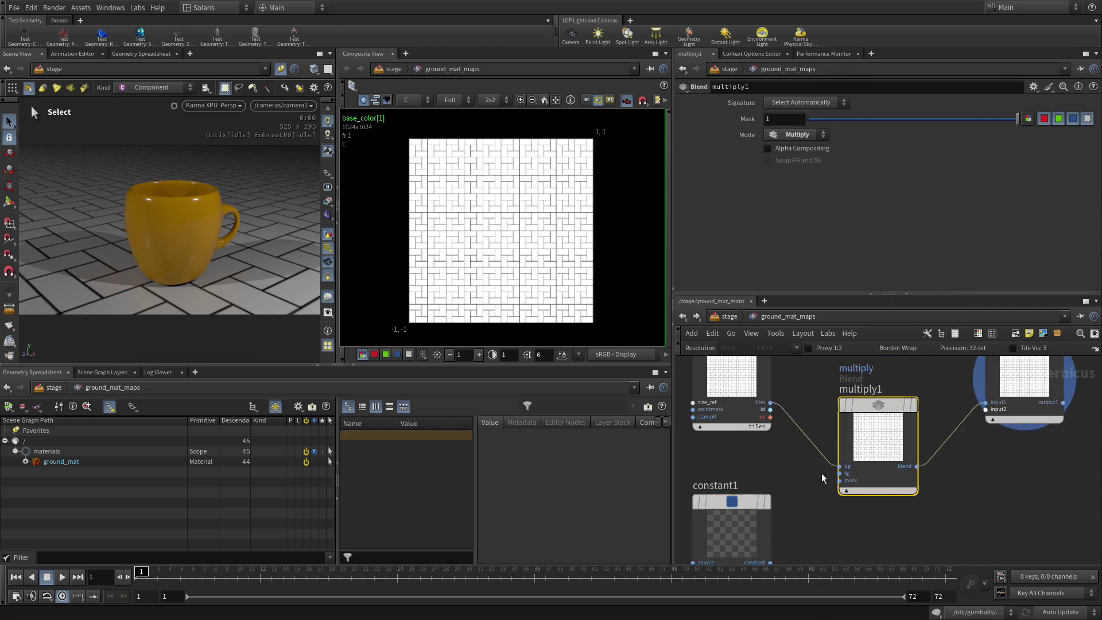
click(771, 562)
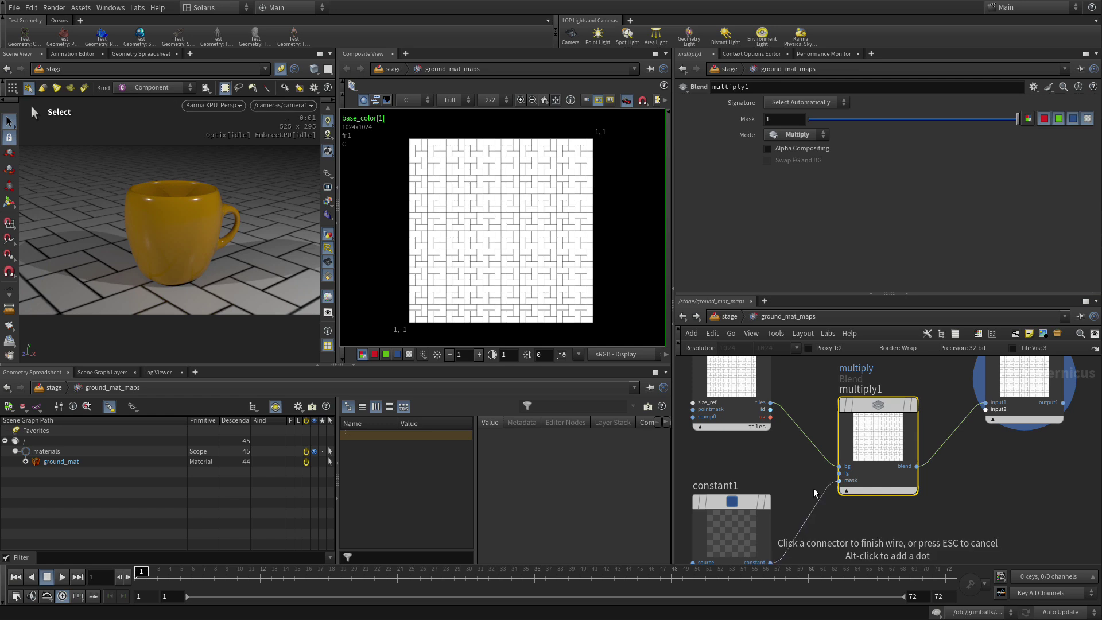
click(840, 473)
Set the Constant node's Signature to RGB.
click(740, 531)
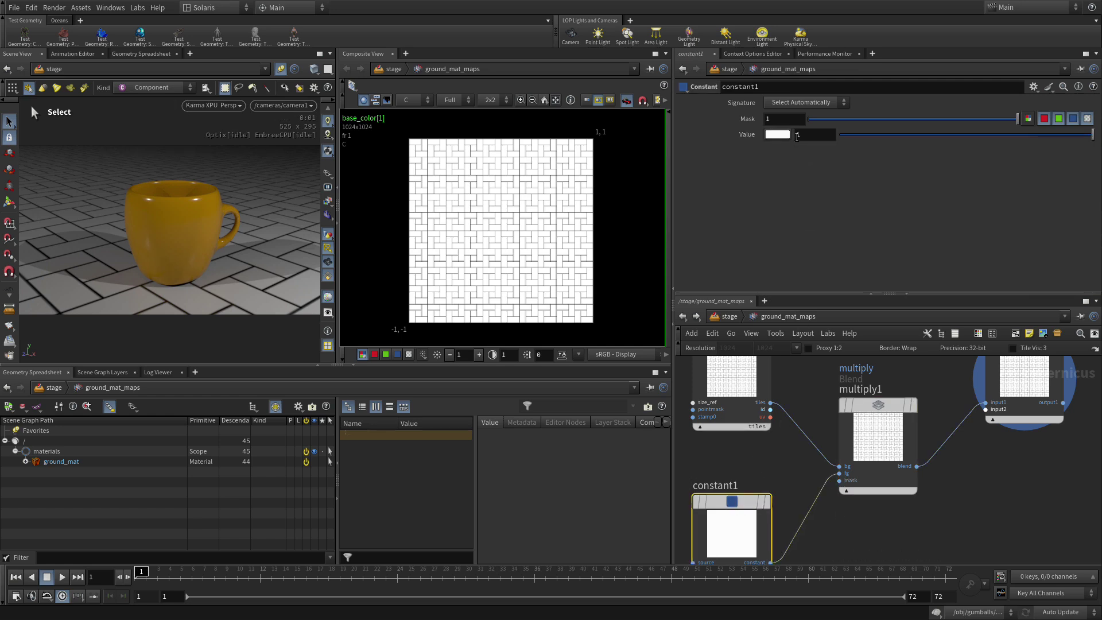
click(771, 135)
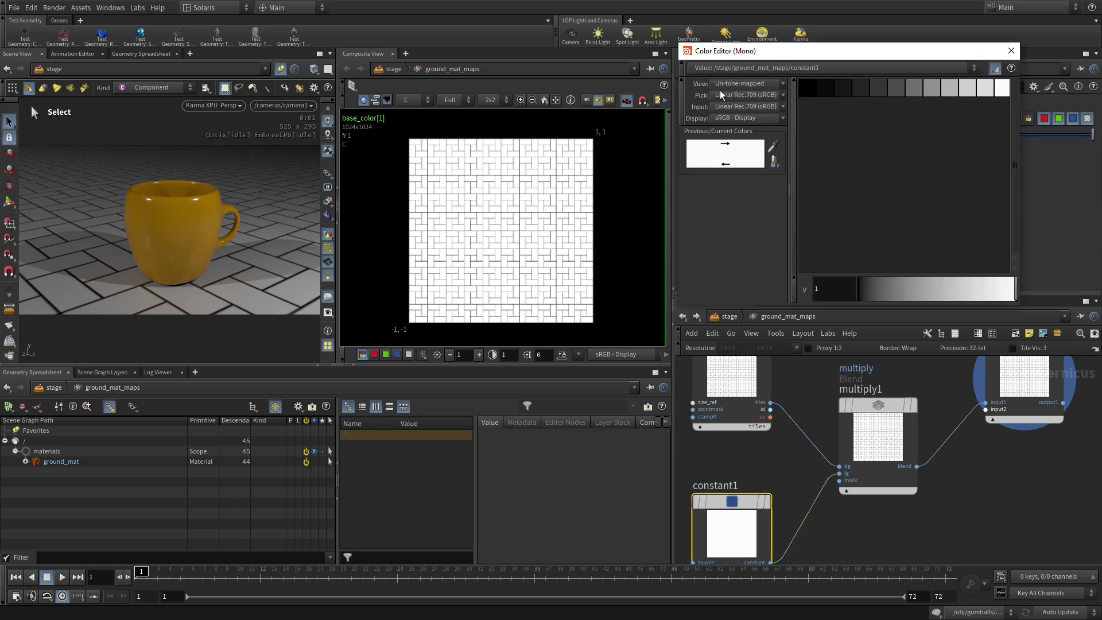
click(1010, 50)
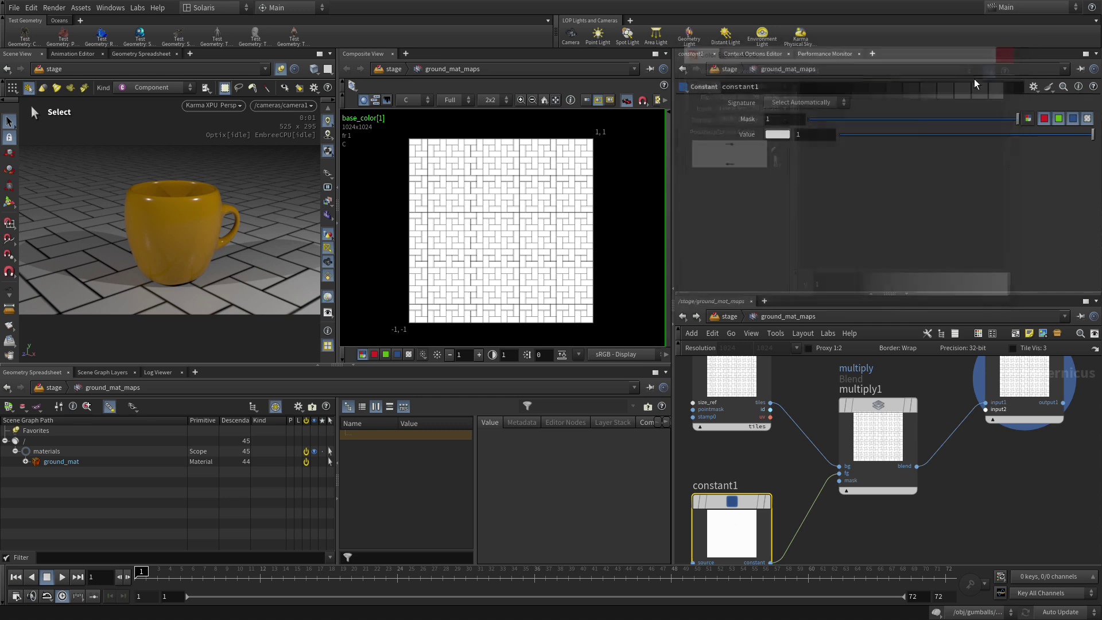
click(791, 103)
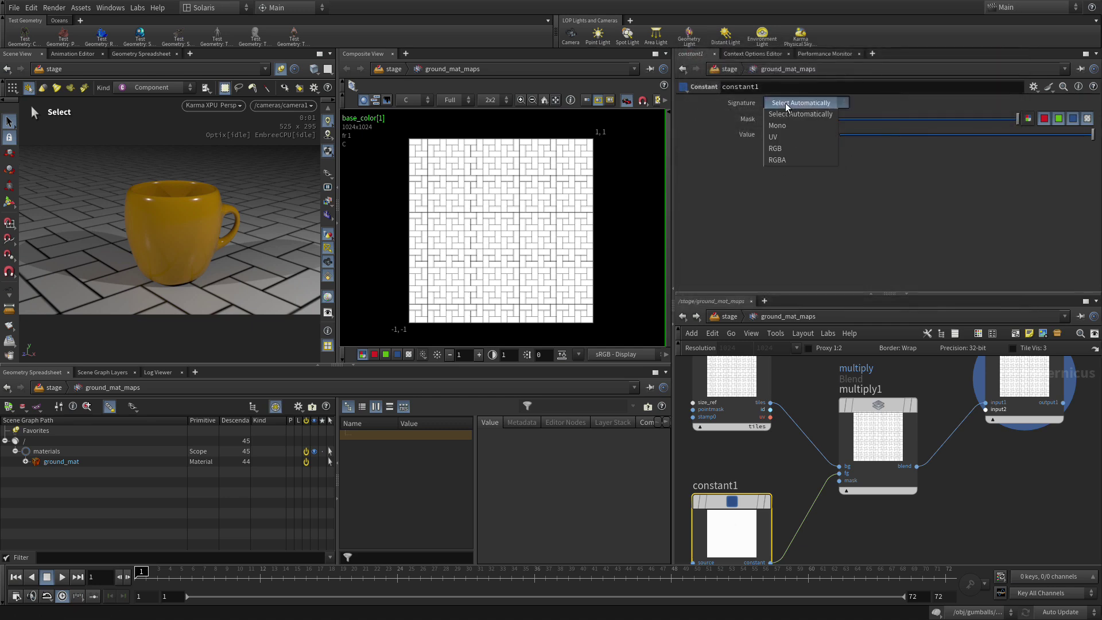
click(784, 161)
Set the Constant node's color to a dark red of about 0.303, 0.0033, 0.0033.
click(776, 135)
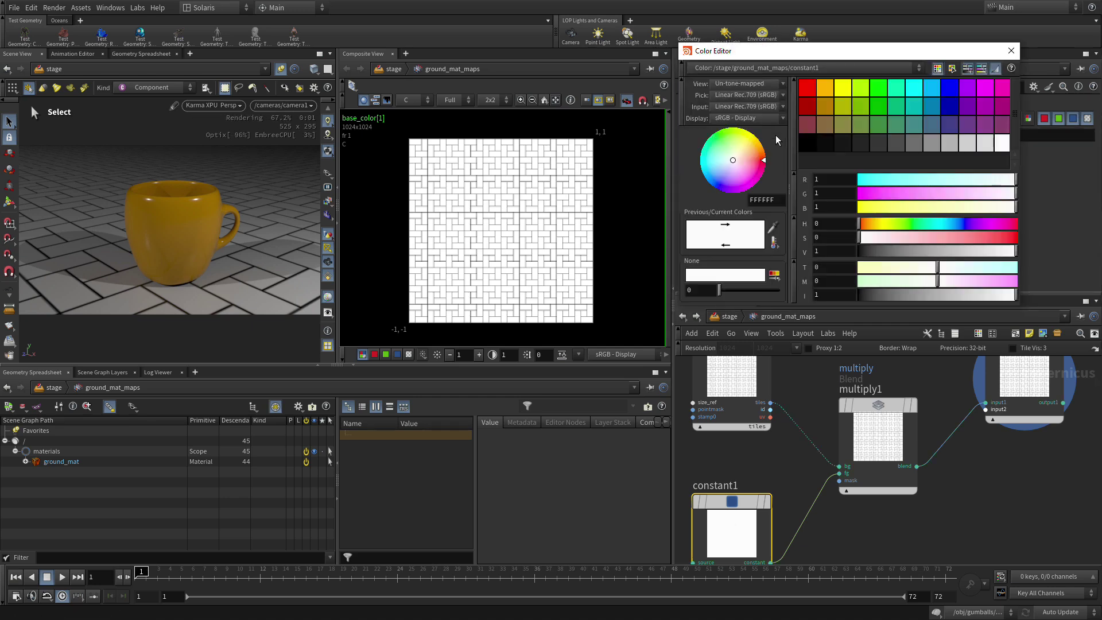
click(807, 105)
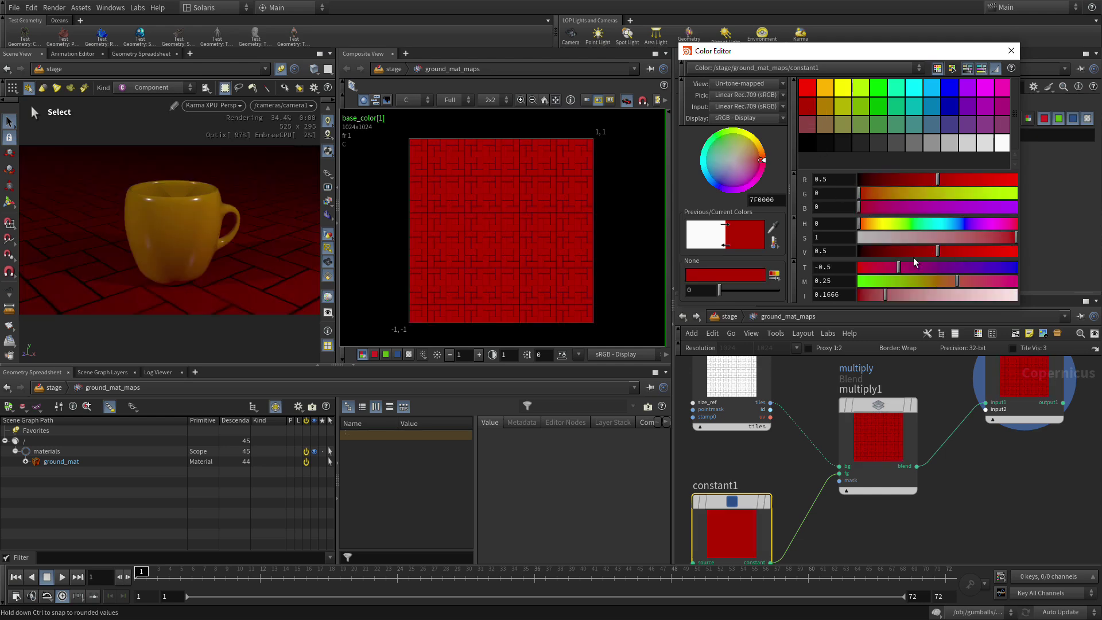
drag(912, 254, 1014, 235)
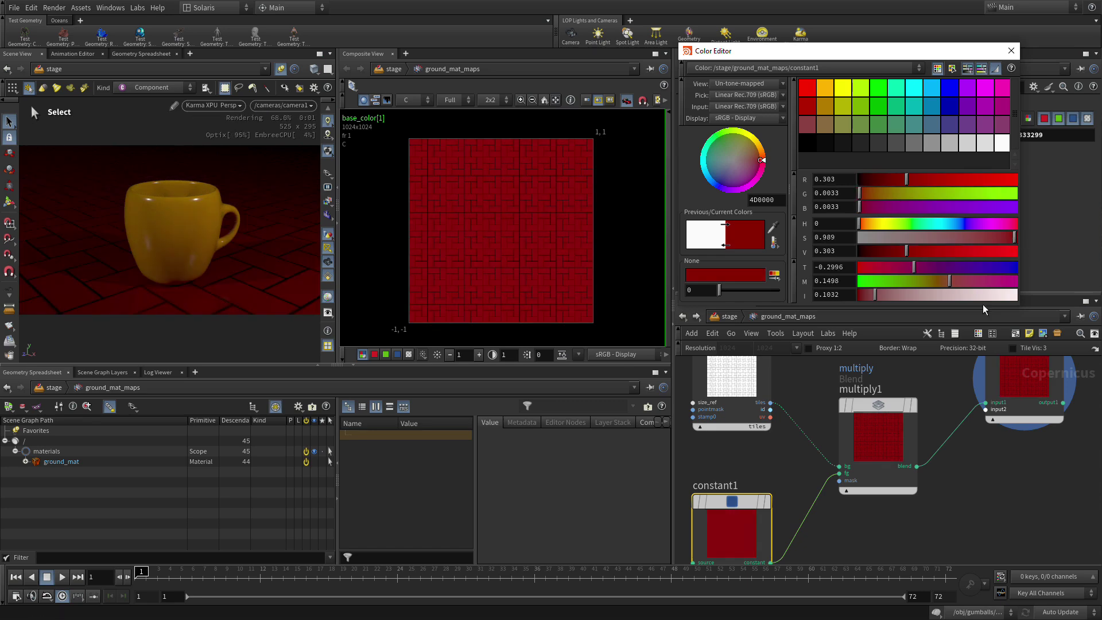
click(1011, 51)
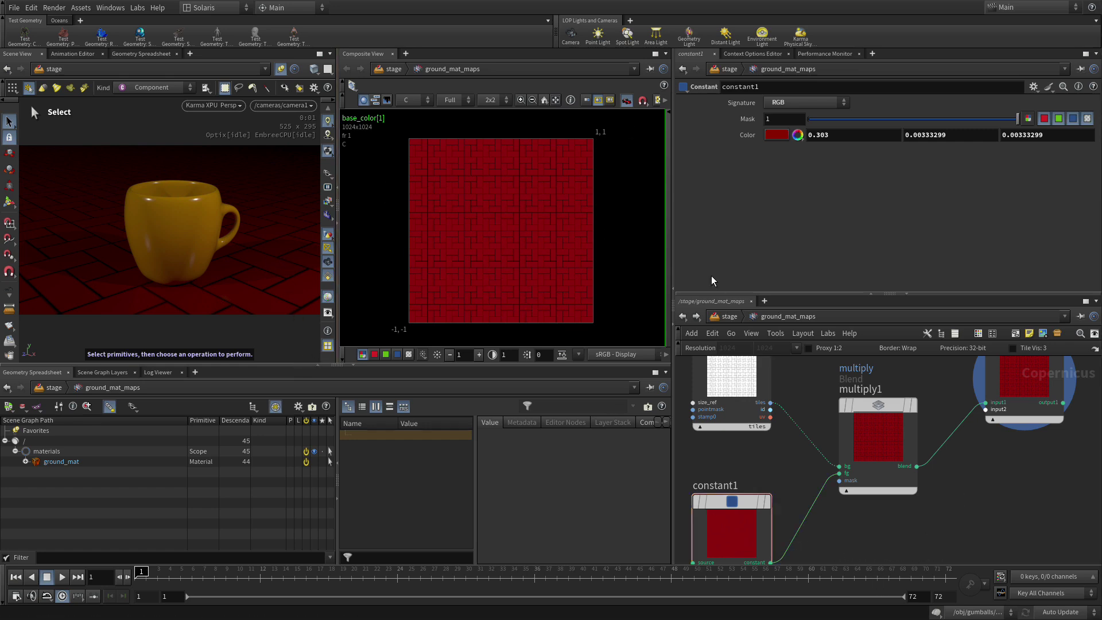
In the stage network, enable ground_mat's Specular Color Map and link it to specular_color in the maps network.
click(729, 317)
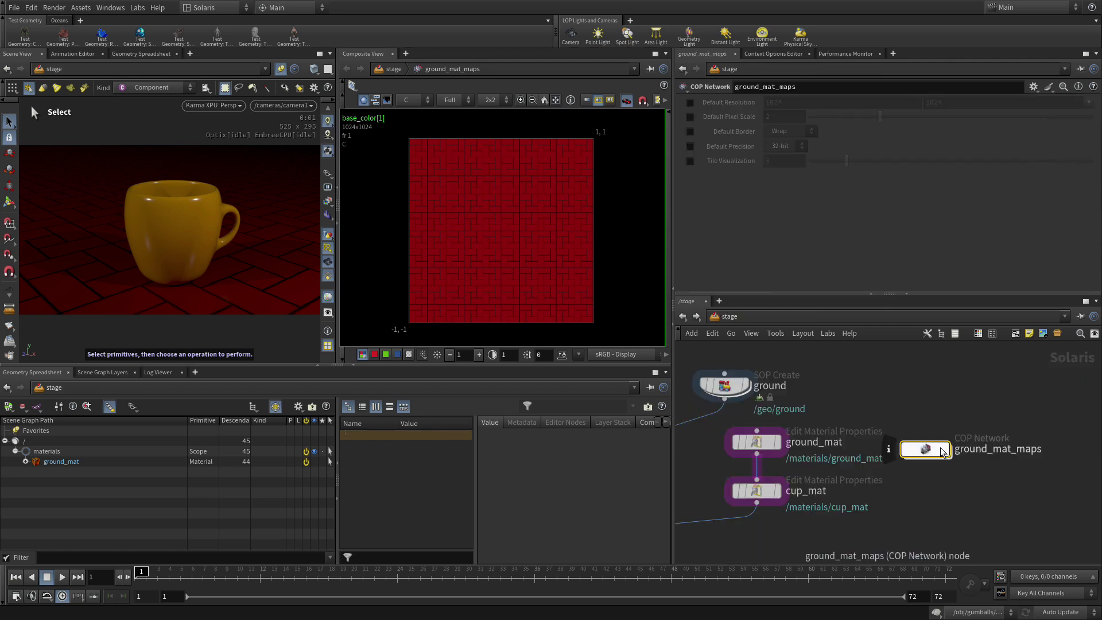
click(758, 442)
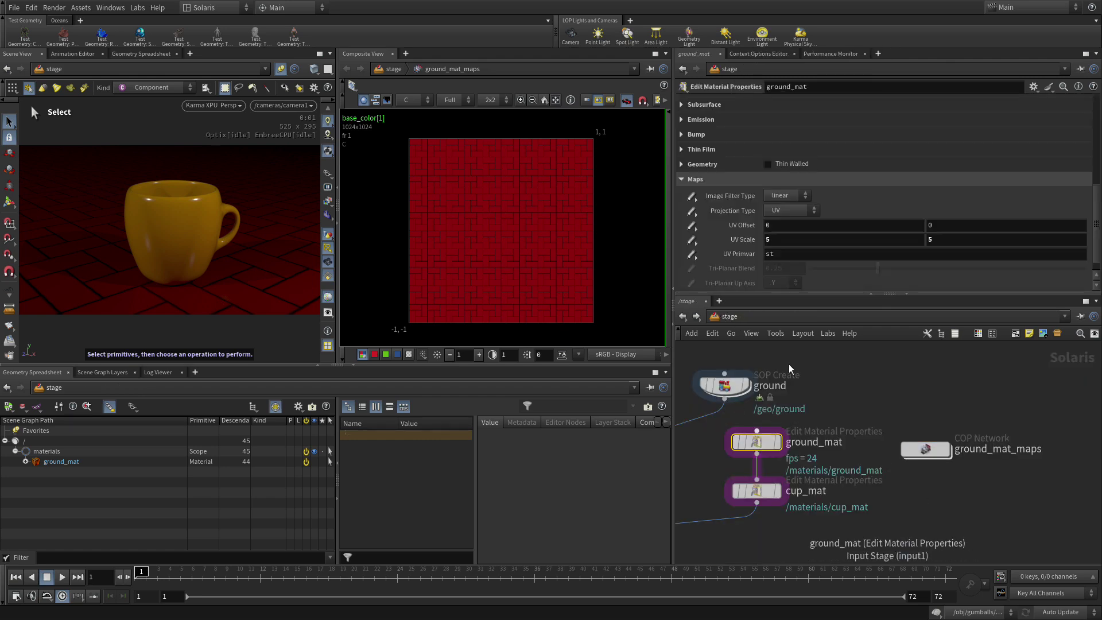
click(793, 173)
click(794, 167)
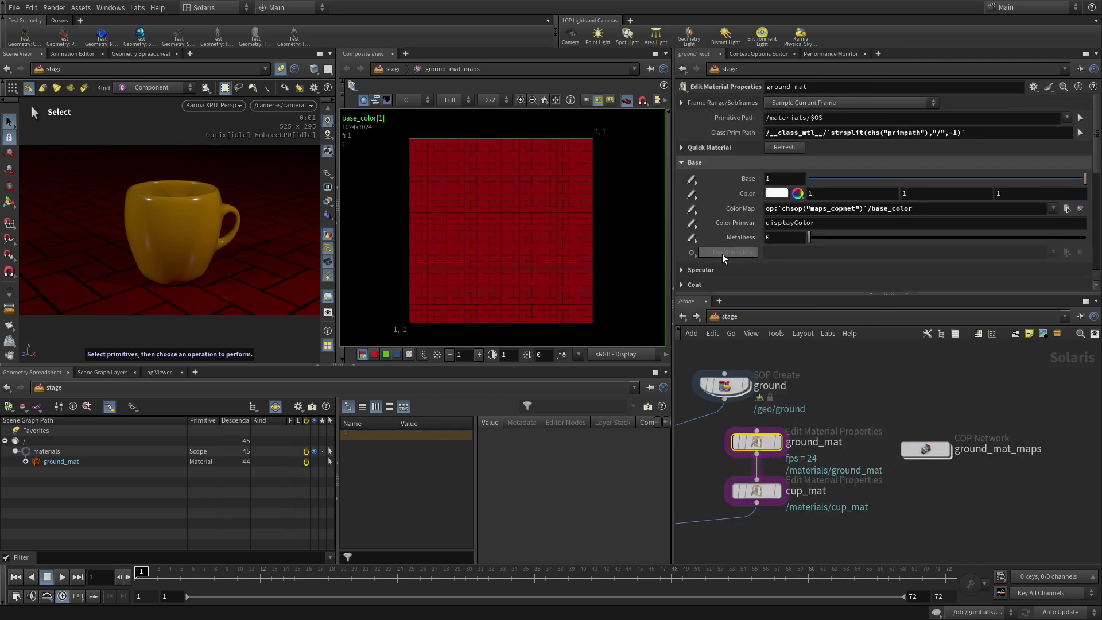
click(722, 269)
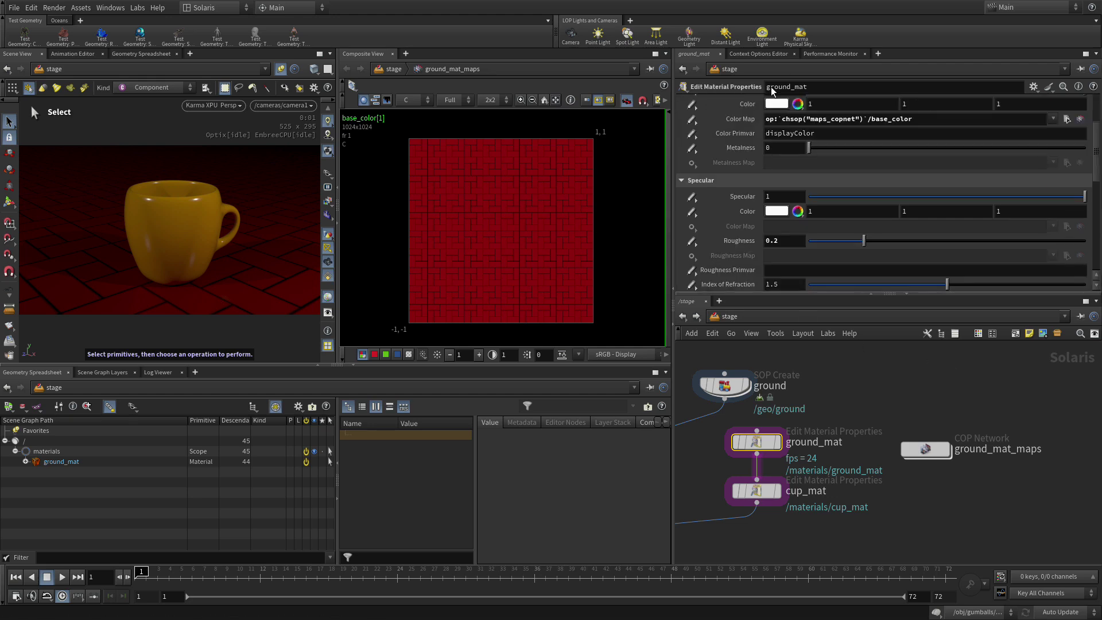
click(692, 228)
click(722, 238)
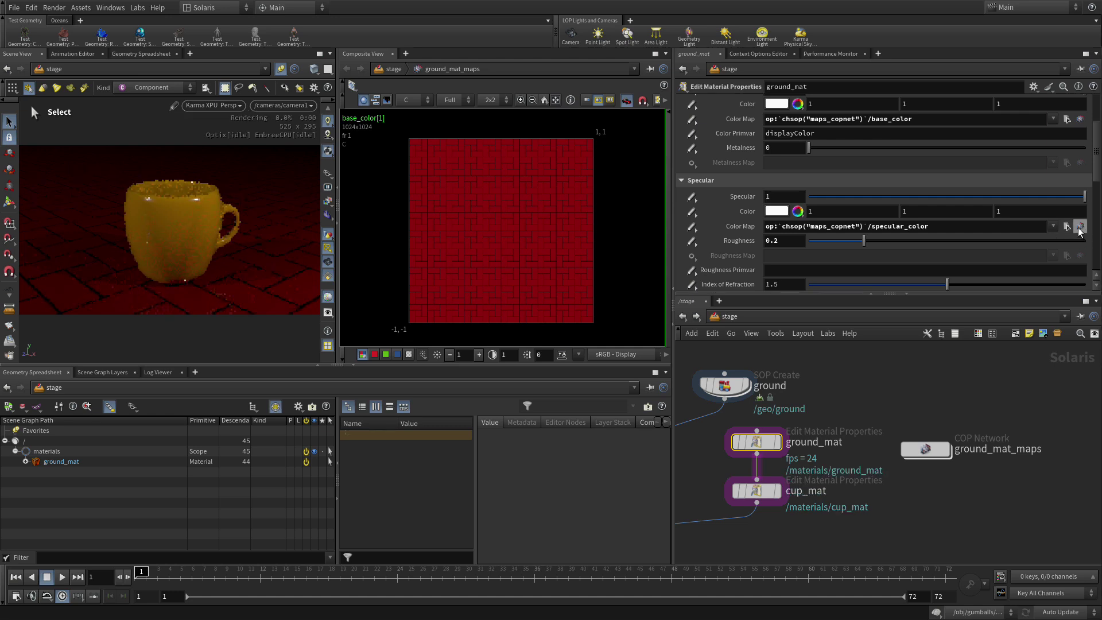
Set ground_mat's Bump Style to Normal, then enable its Bump Normal Map and link it to bump_normal in the maps network.
scroll(811, 203, down, 10)
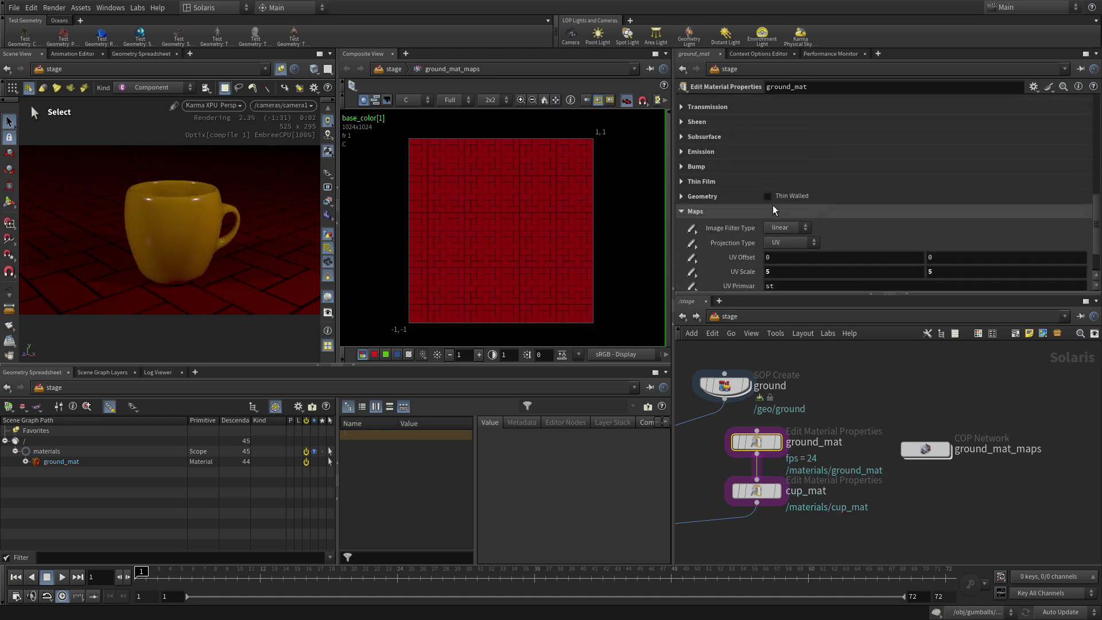
click(681, 166)
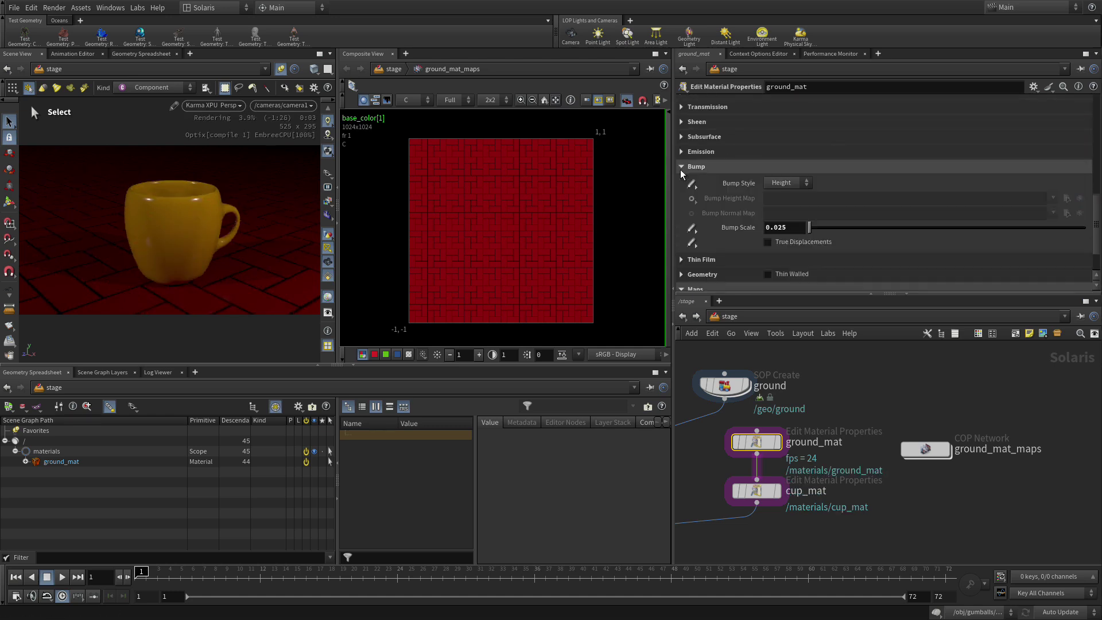
click(767, 185)
click(782, 196)
click(692, 214)
click(720, 224)
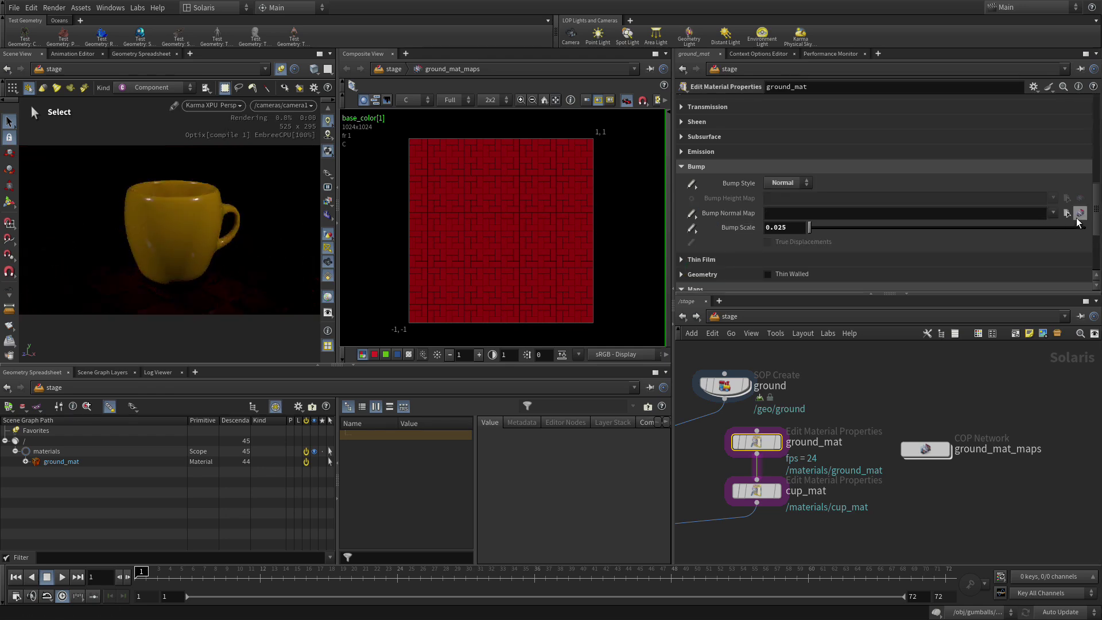
text(op:`chsop("maps_copnet")`/bump_normal)
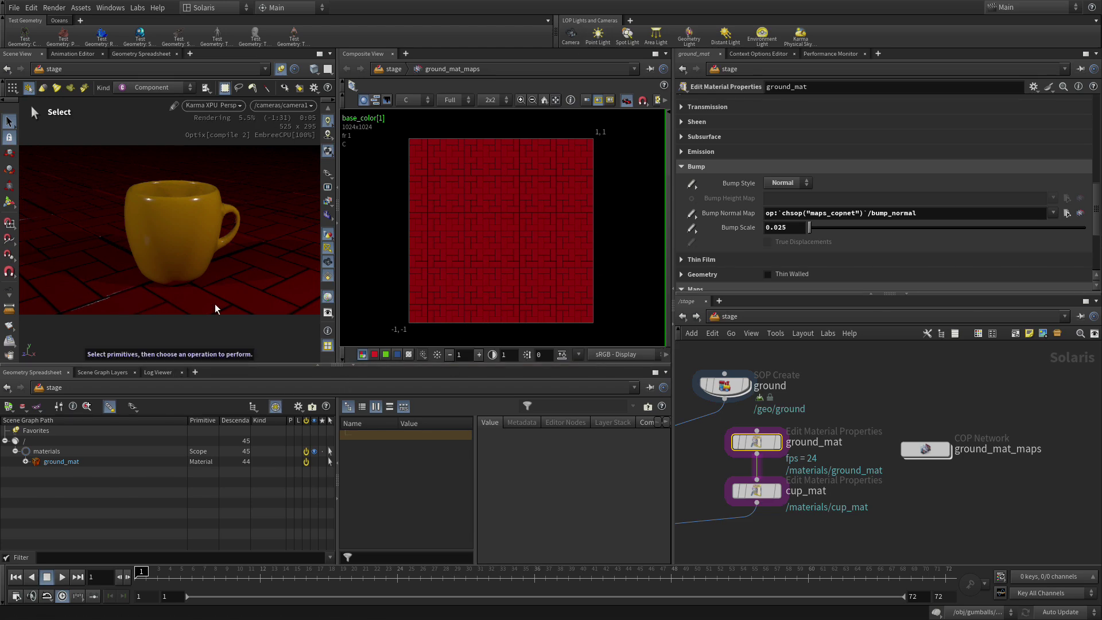
Inside ground_mat_maps, move base_color, specular_color and bump_normal outward into a roughly aligned column.
click(940, 455)
double_click(939, 455)
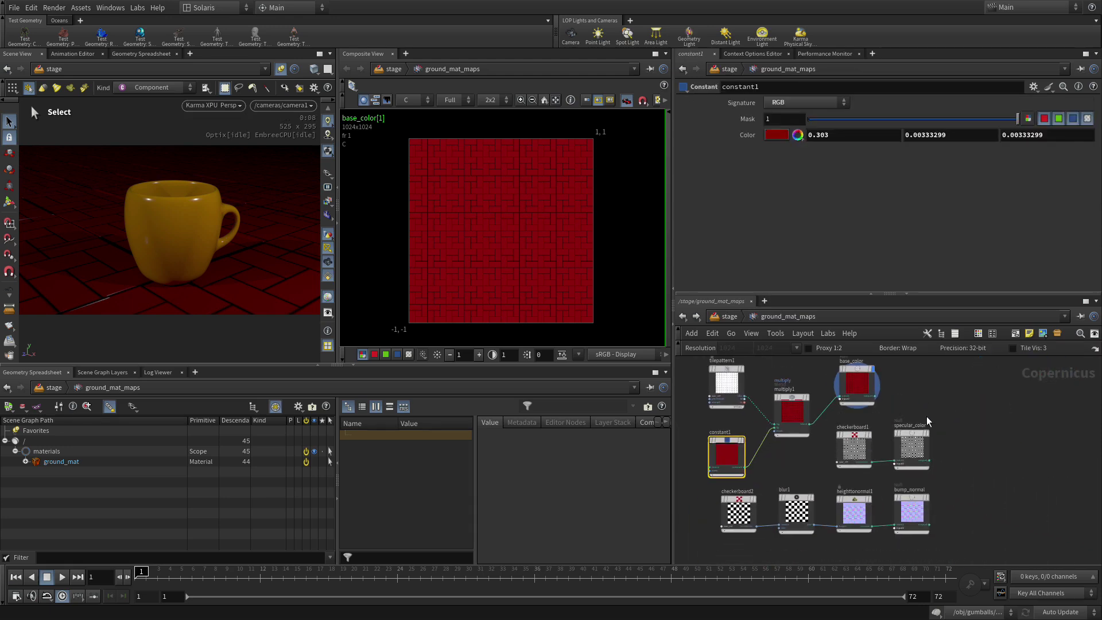
drag(856, 384, 924, 370)
drag(911, 432, 926, 429)
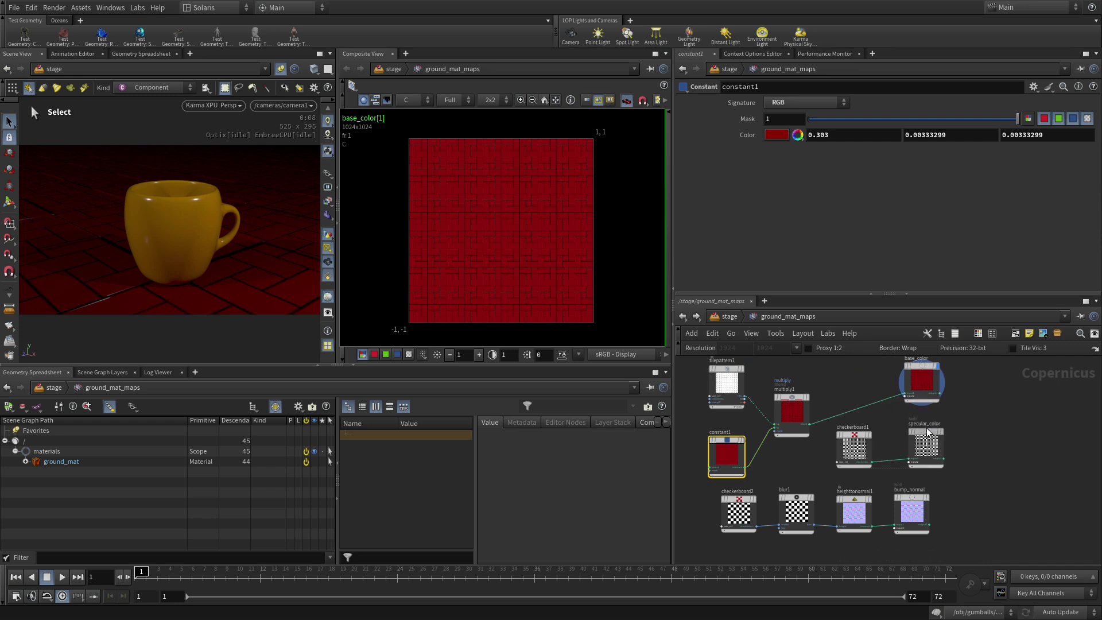
drag(922, 498, 939, 499)
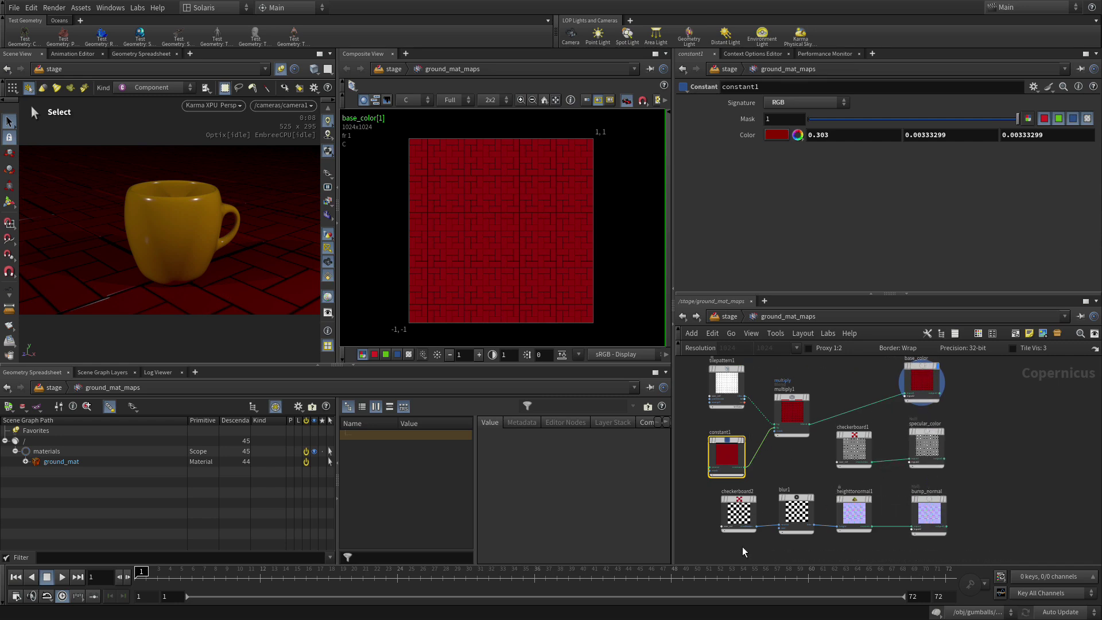
Delete the checkerboard nodes feeding the blur and specular_color nodes.
drag(705, 495, 759, 560)
key(Delete)
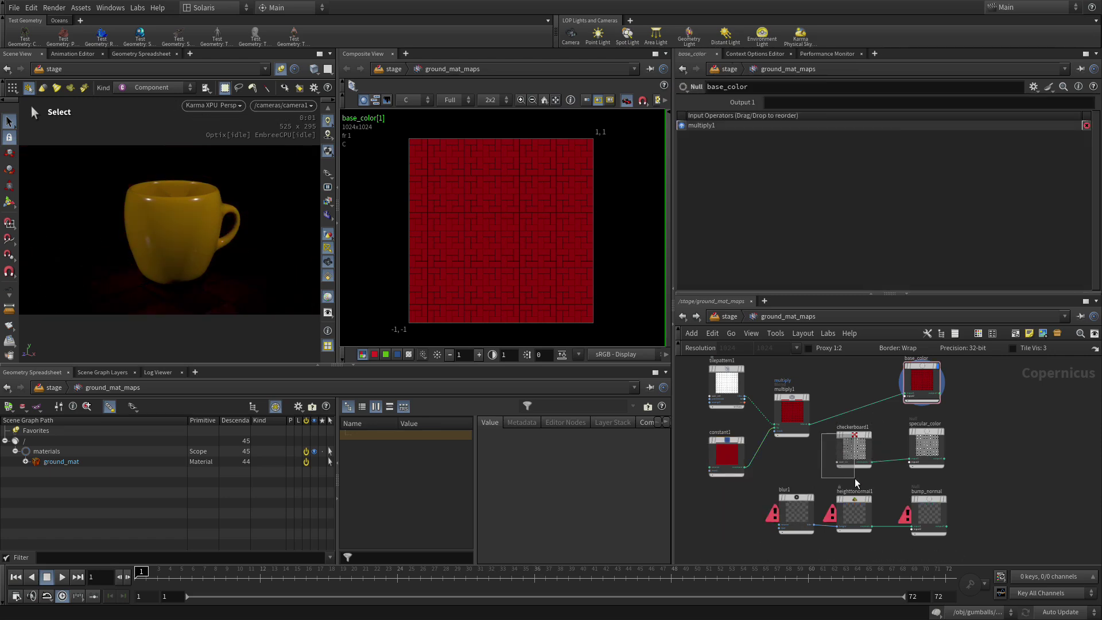
drag(855, 478, 854, 478)
key(Delete)
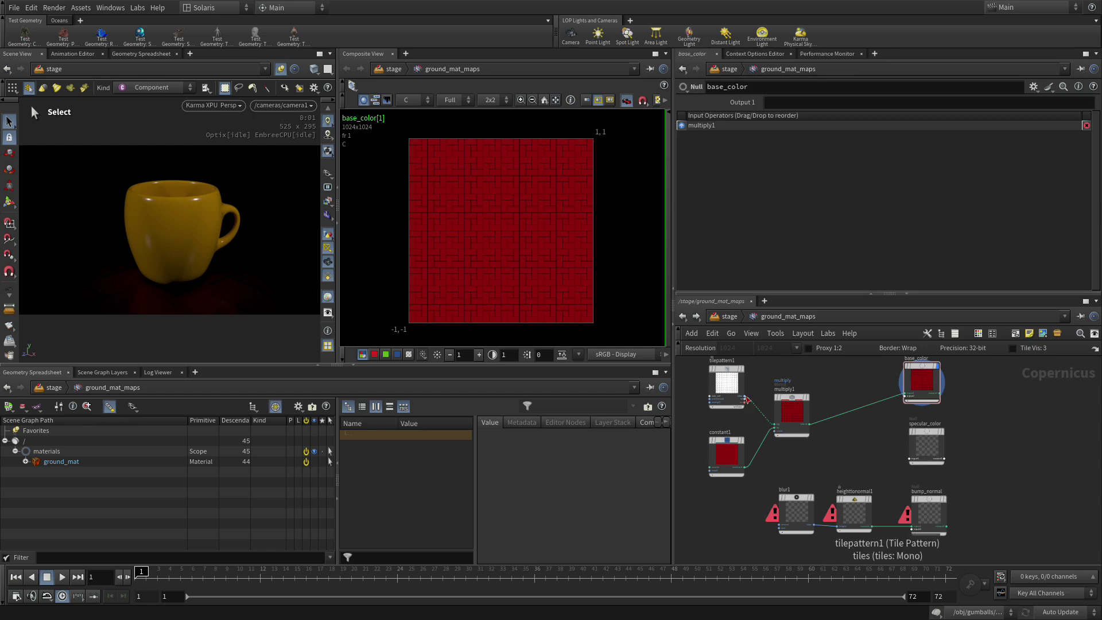
Wire the Tile Pattern's tiles output into specular_color and into the blur node of the bump normal chain.
click(745, 397)
click(909, 458)
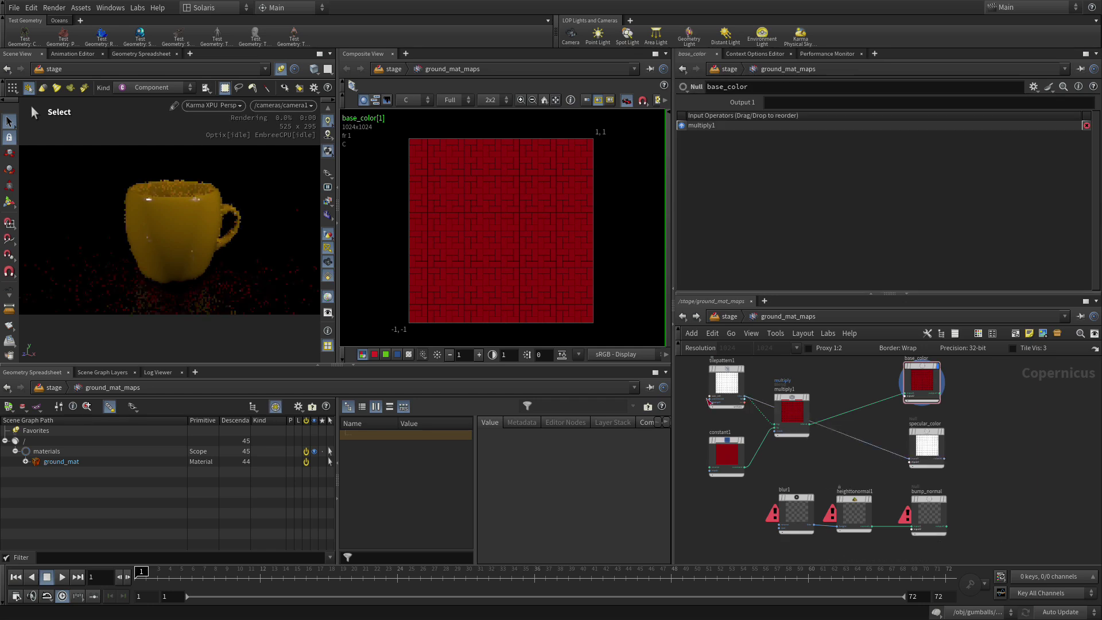
click(743, 397)
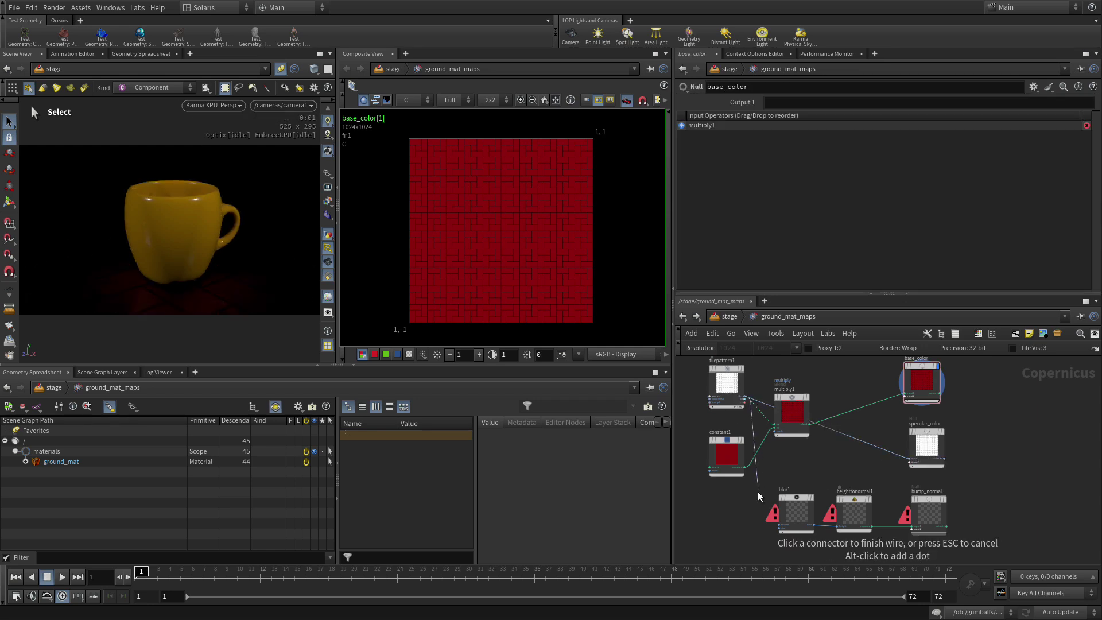
click(778, 525)
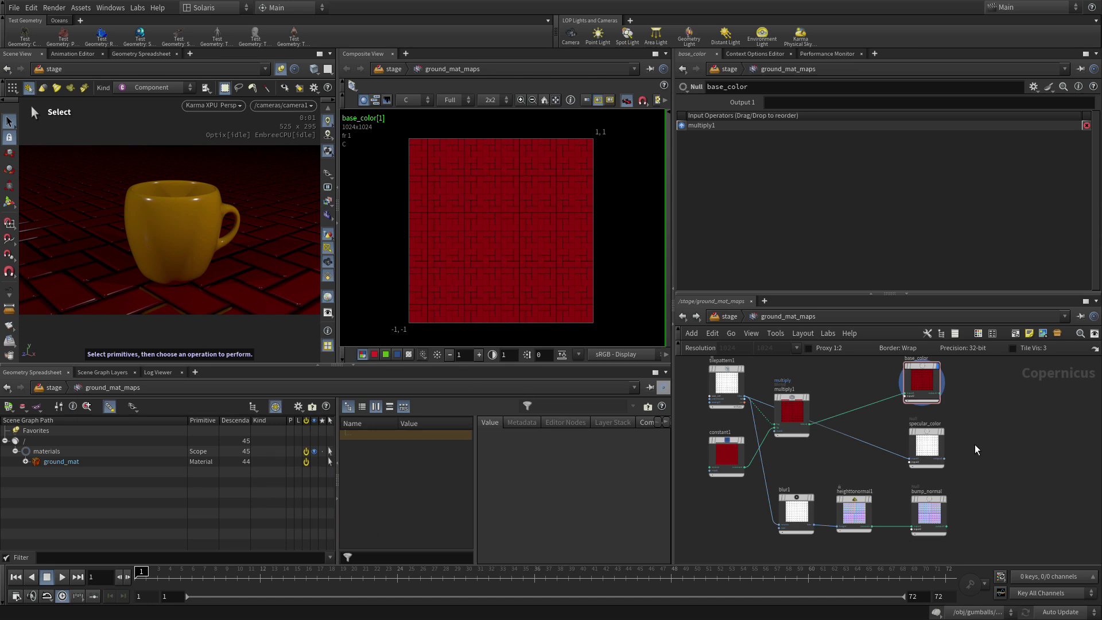
Set the Tile Pattern's Divisions to 4 and return to the stage network.
click(725, 368)
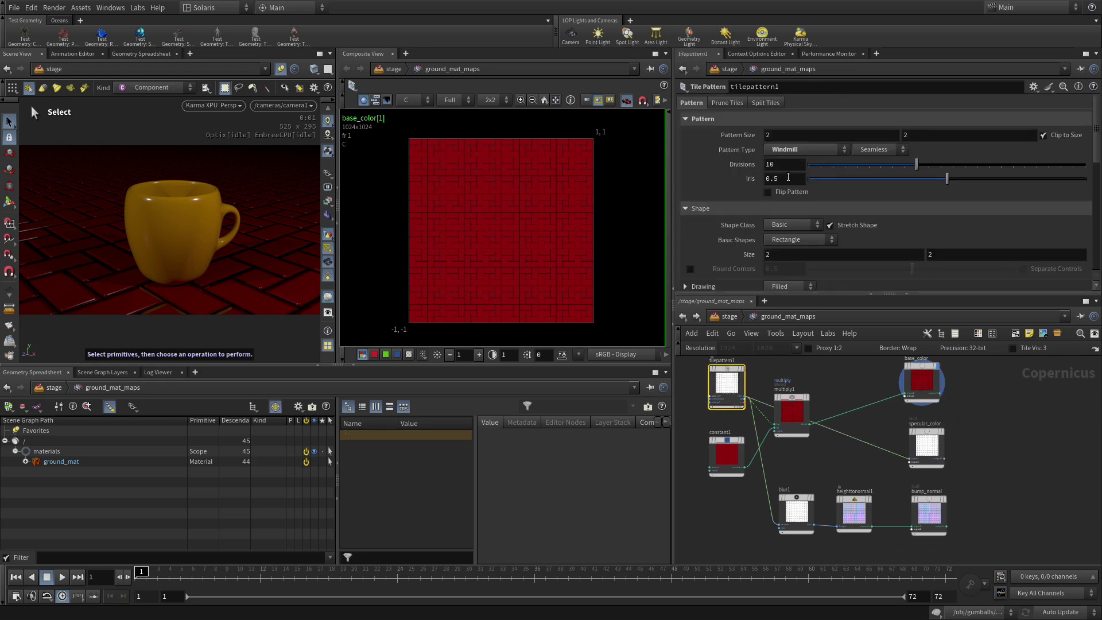
double_click(779, 165)
text(4)
key(Return)
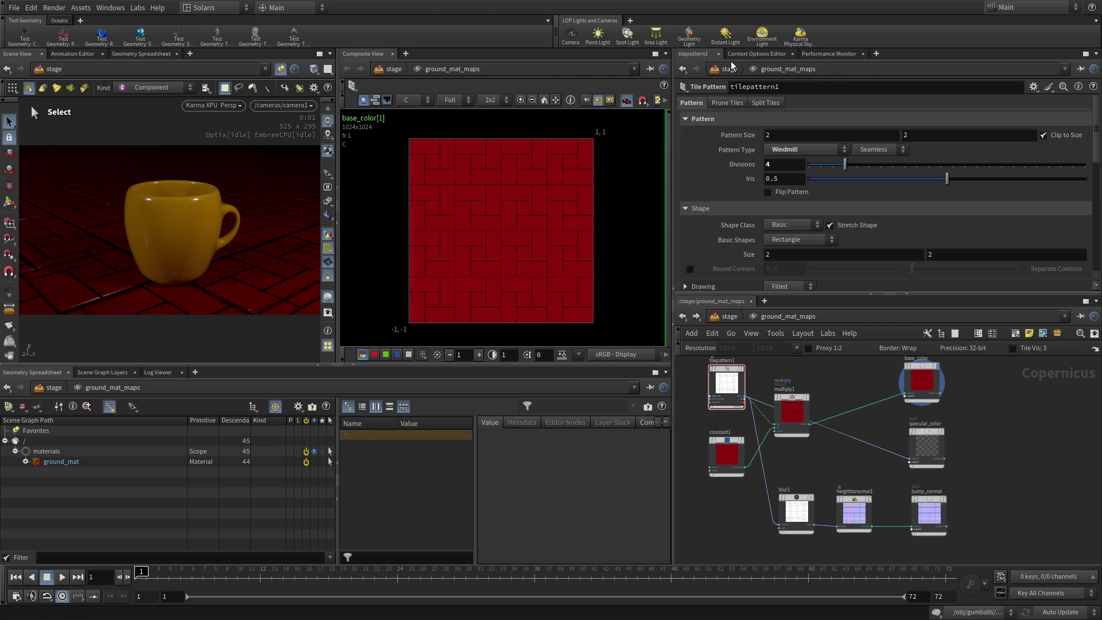
key(u)
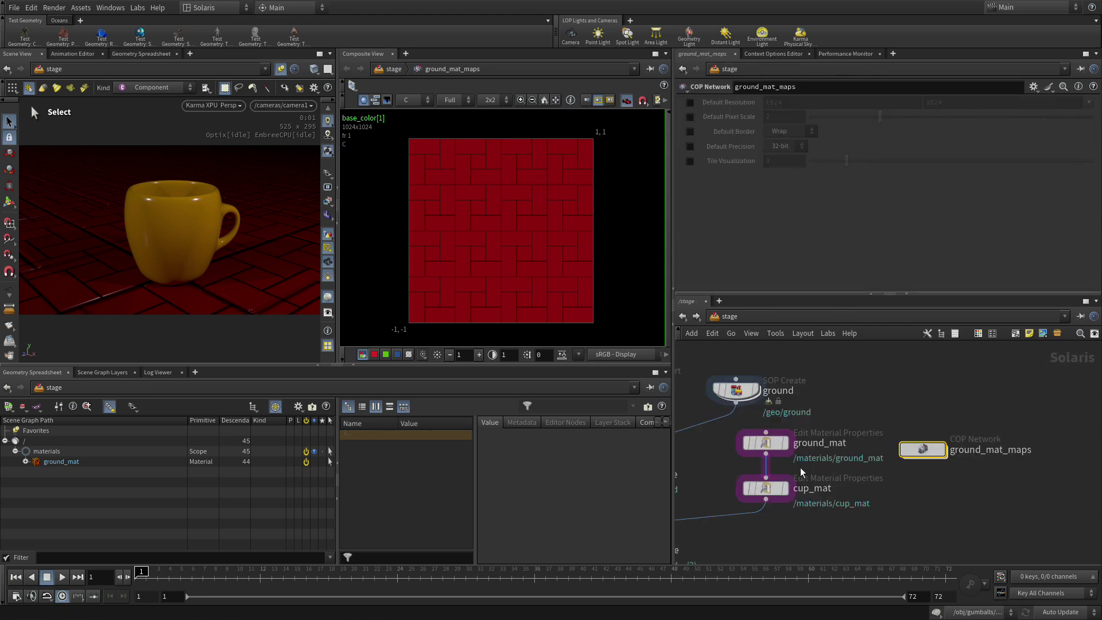
Set the UV Scale in the ground_mat material's Maps settings to 15 in both directions.
click(776, 446)
scroll(759, 234, down, 3)
scroll(761, 236, down, 2)
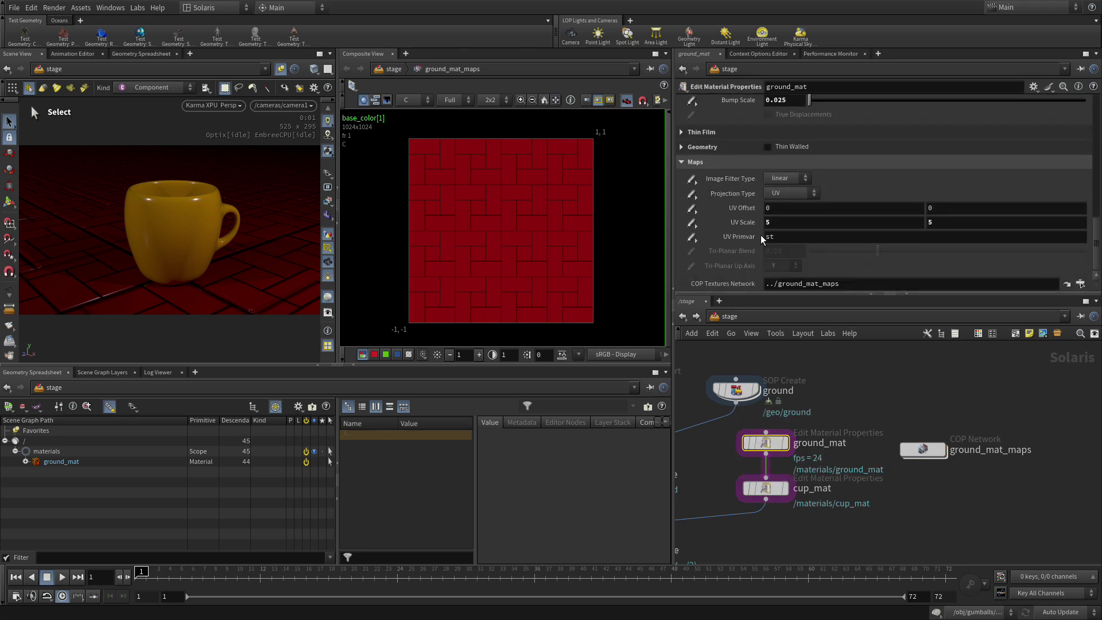
double_click(795, 222)
text(15)
key(Tab)
text(15)
key(Tab)
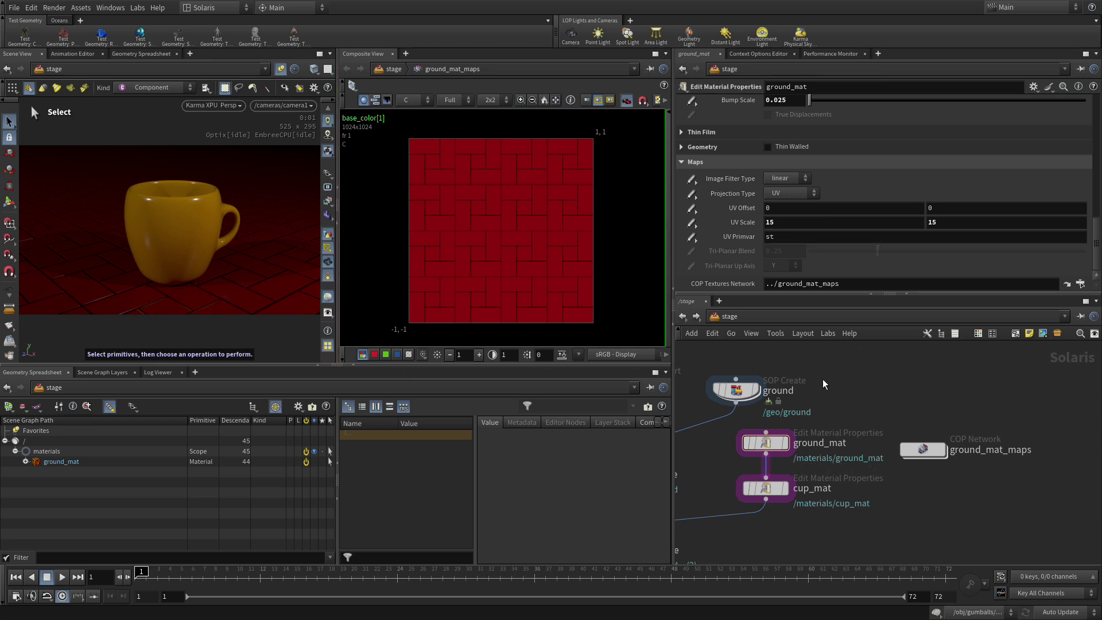
Change the Tile Pattern's type to French Pattern inside ground_mat_maps and restart the viewport render.
double_click(929, 448)
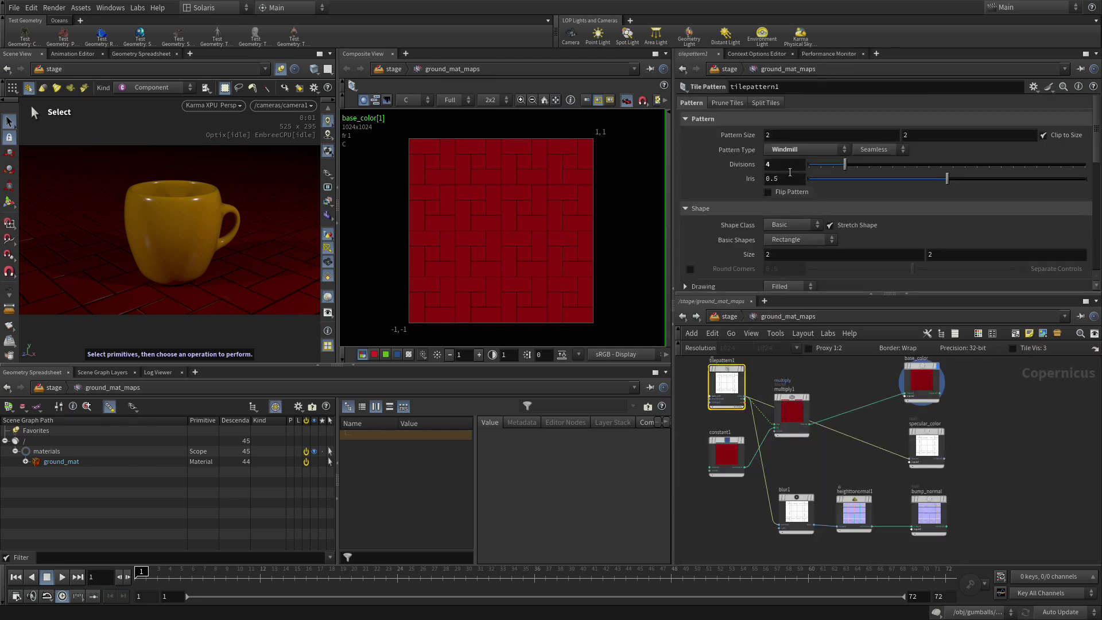
click(781, 150)
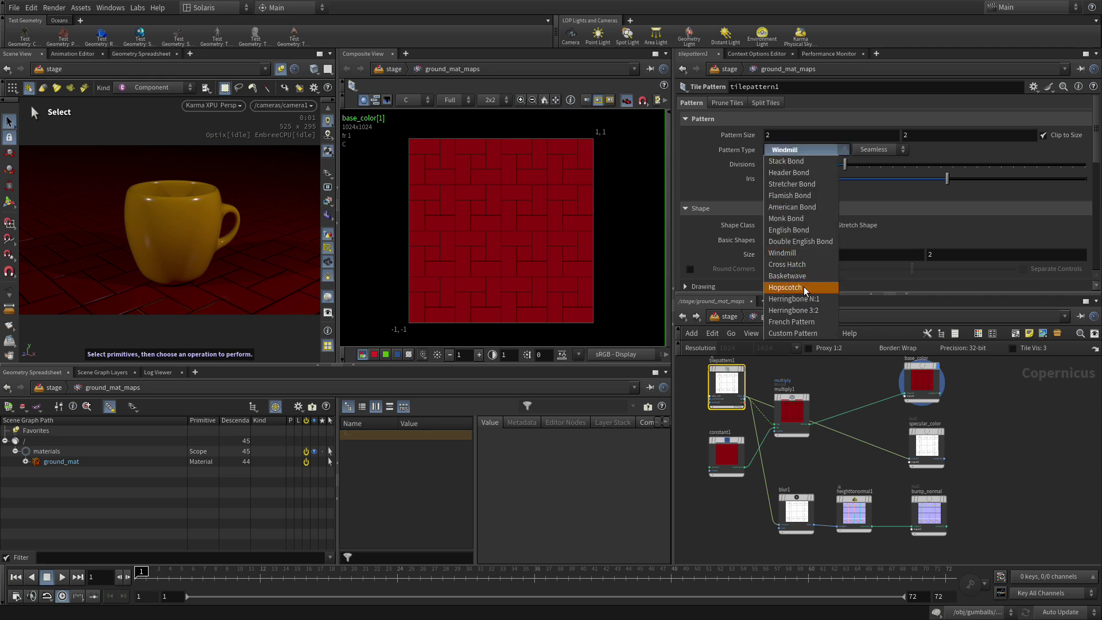
click(801, 321)
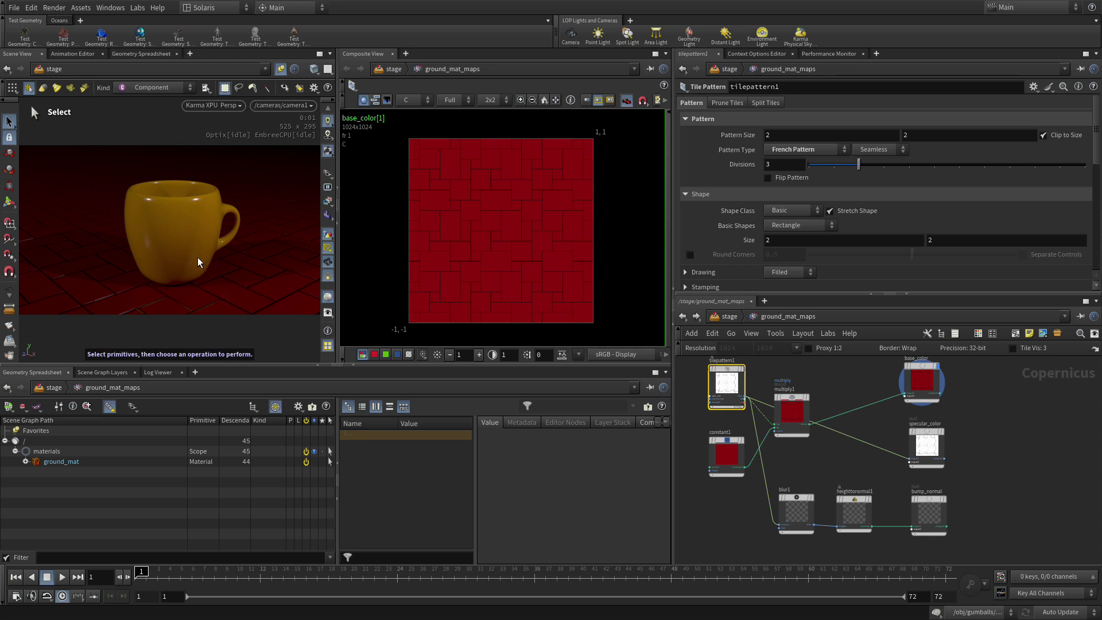
click(210, 106)
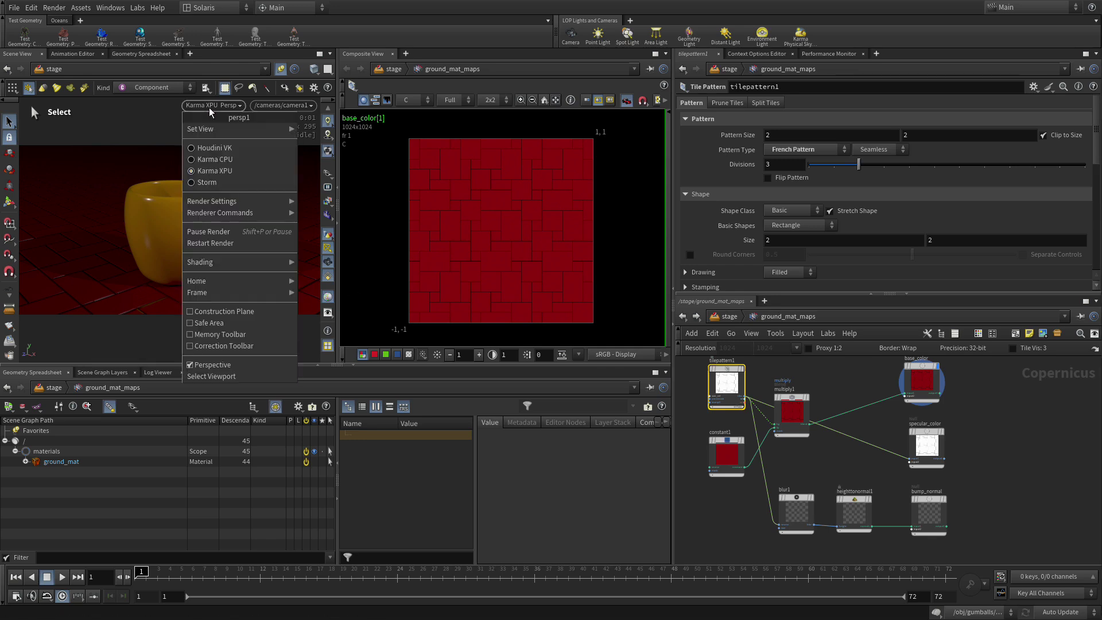
click(210, 243)
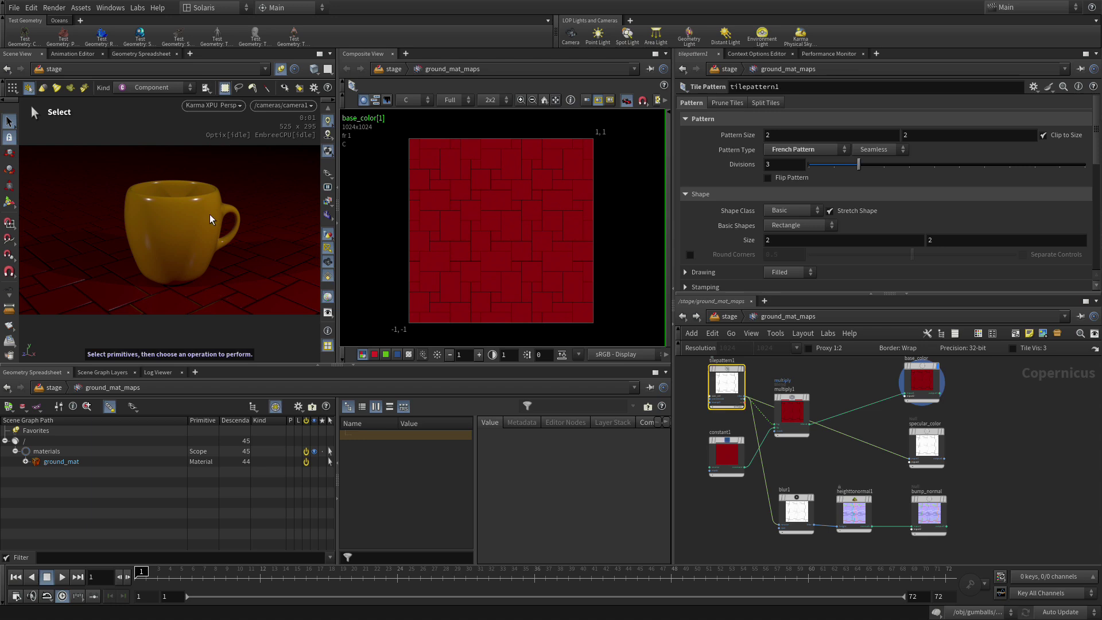
Return to the stage network, expand the scene view over the composite view, and restart the Karma XPU render.
click(728, 316)
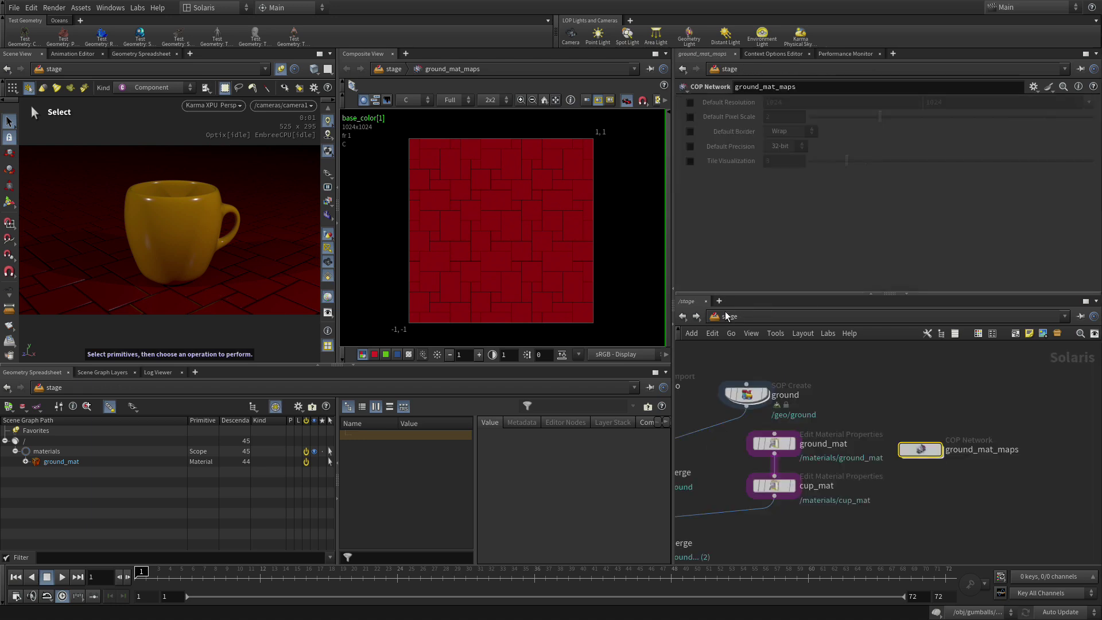
scroll(969, 524, down, 5)
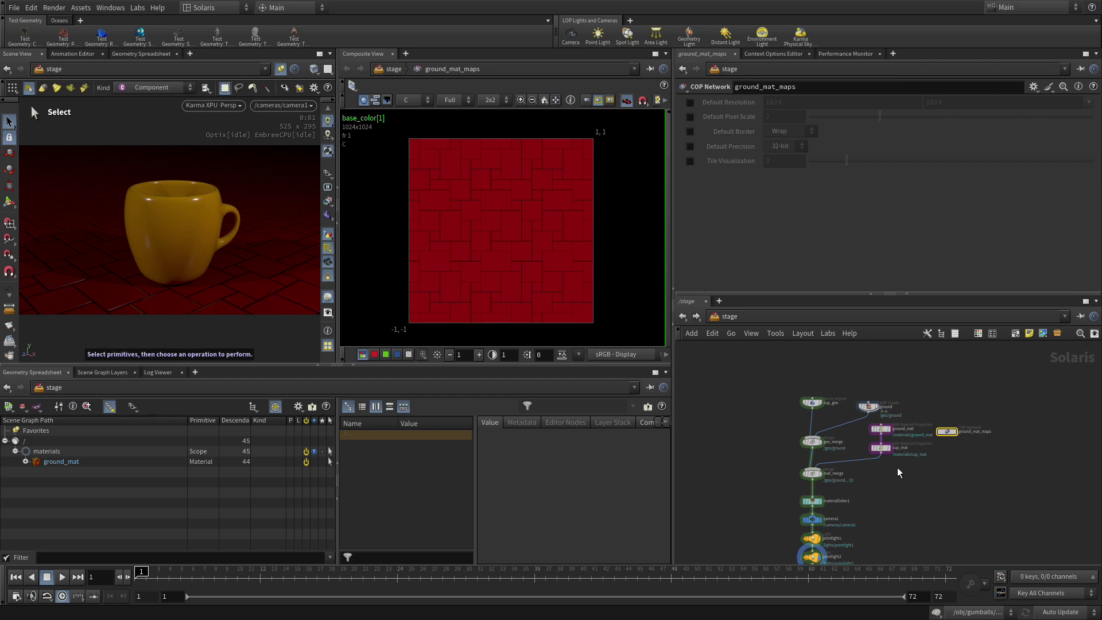
scroll(897, 467, up, 4)
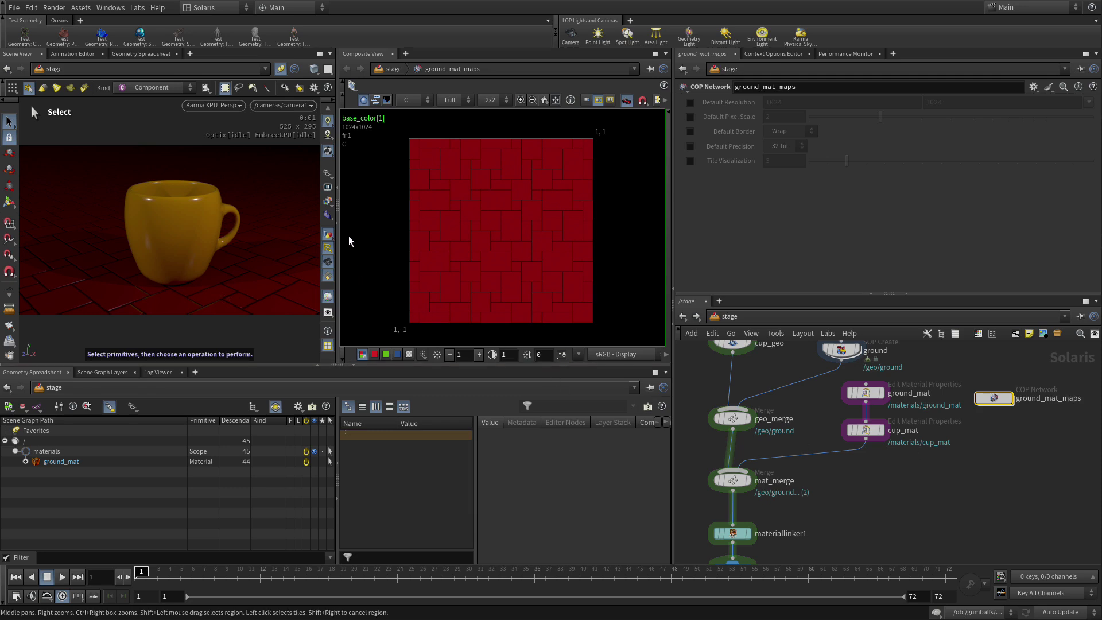
click(338, 222)
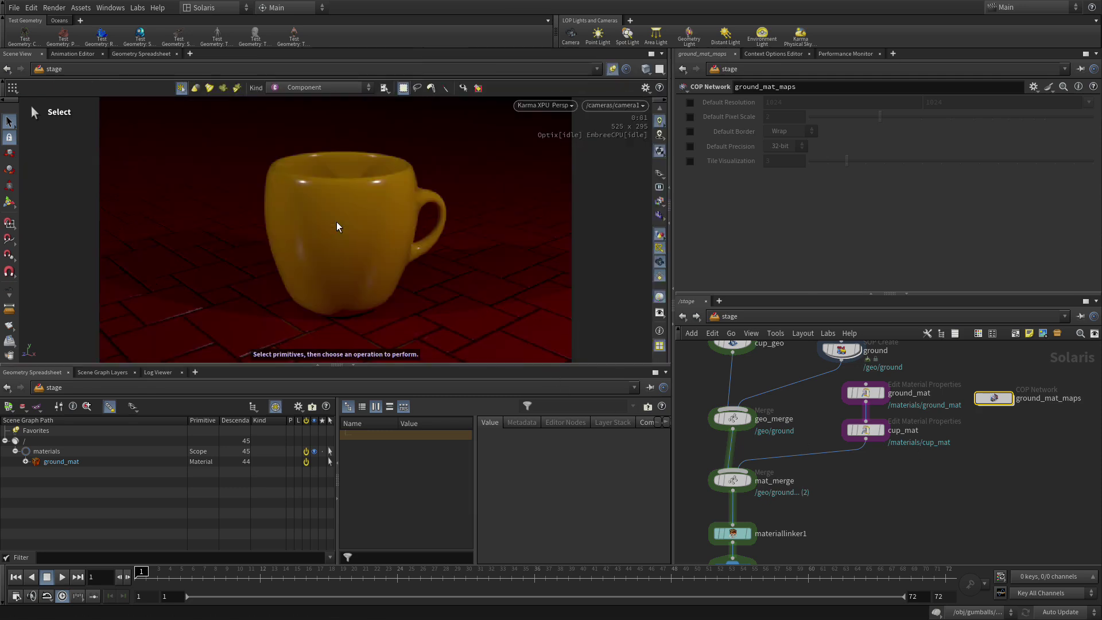
click(525, 105)
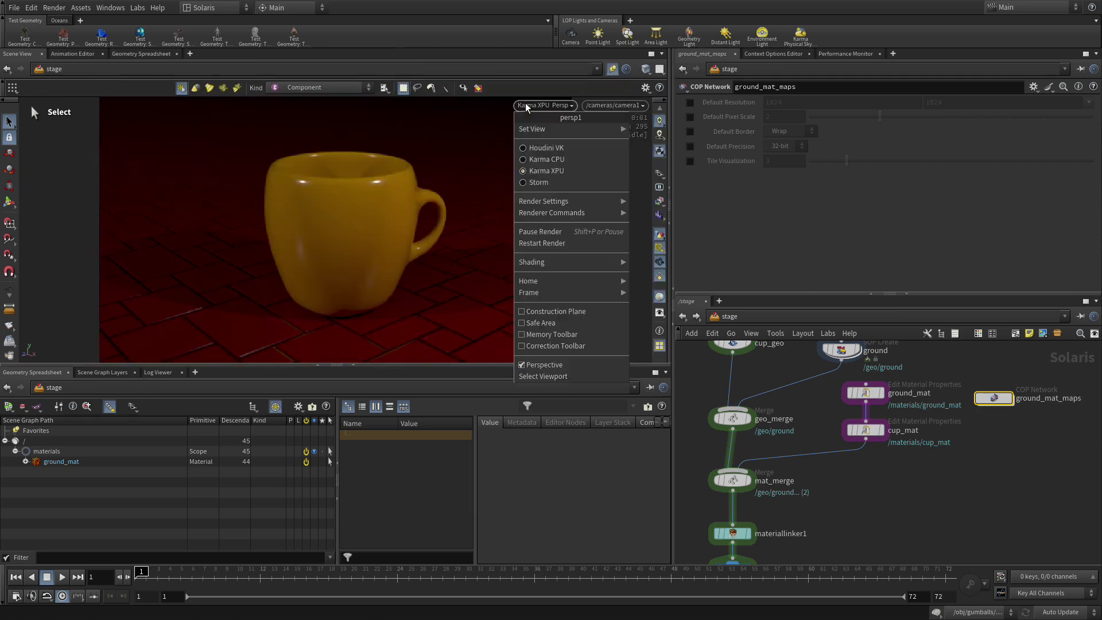
click(546, 241)
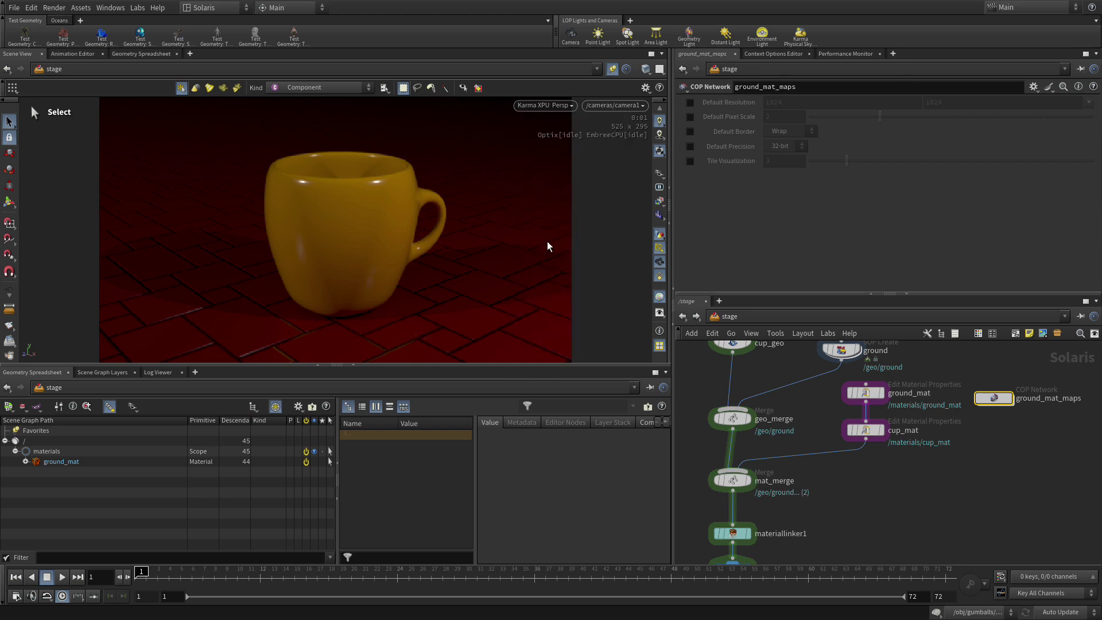